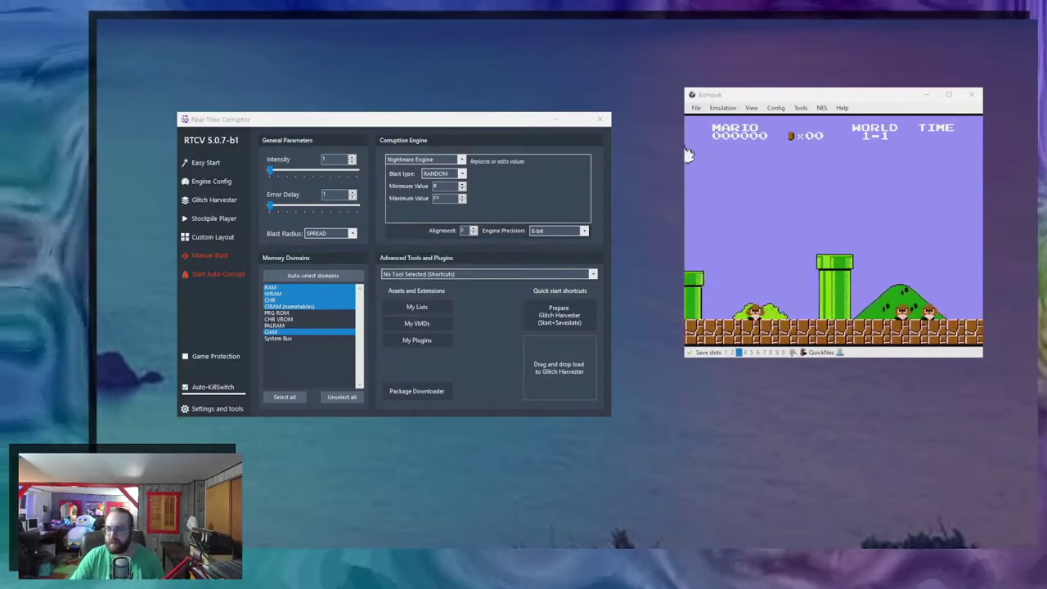
# Place the RTCV and BizHawk windows clear of each other and open the Active Table Generator with the RAM domain loaded.
pyautogui.moveTo(756, 98); pyautogui.dragTo(721, 124)
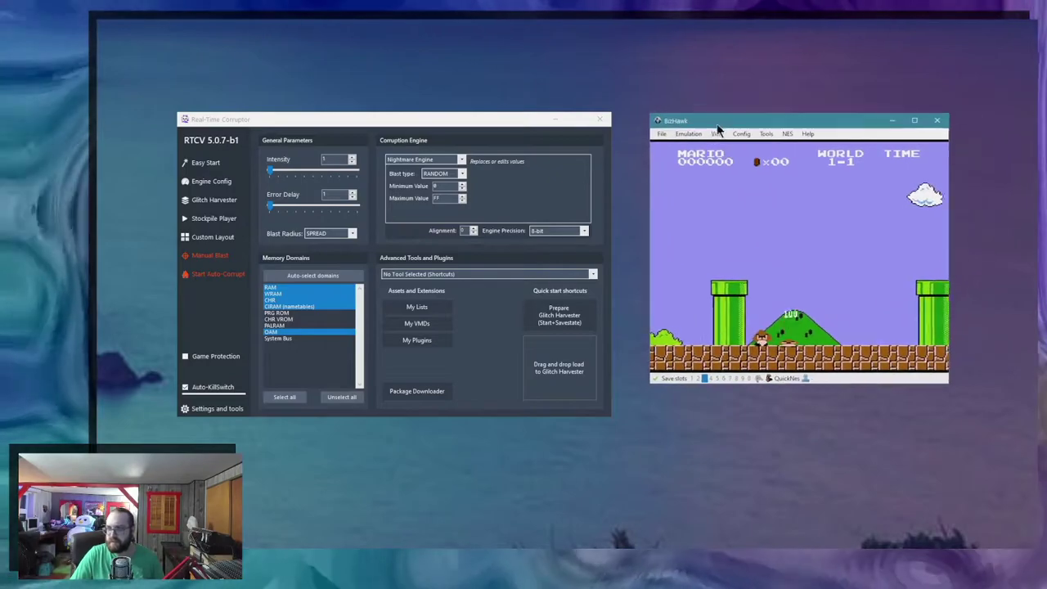
pyautogui.moveTo(446, 127); pyautogui.dragTo(417, 117)
pyautogui.click(391, 266)
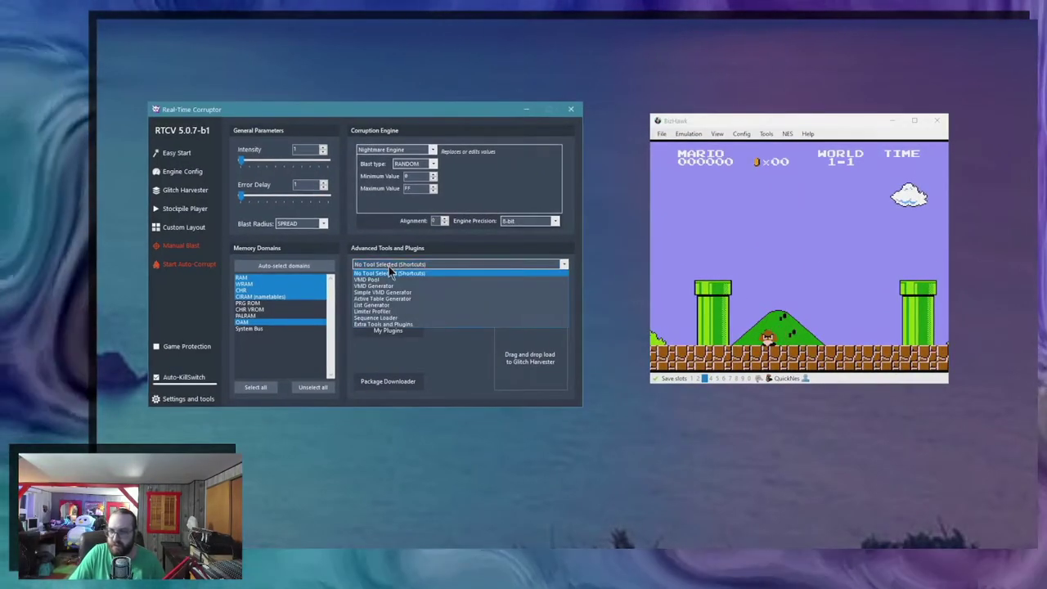
pyautogui.click(389, 300)
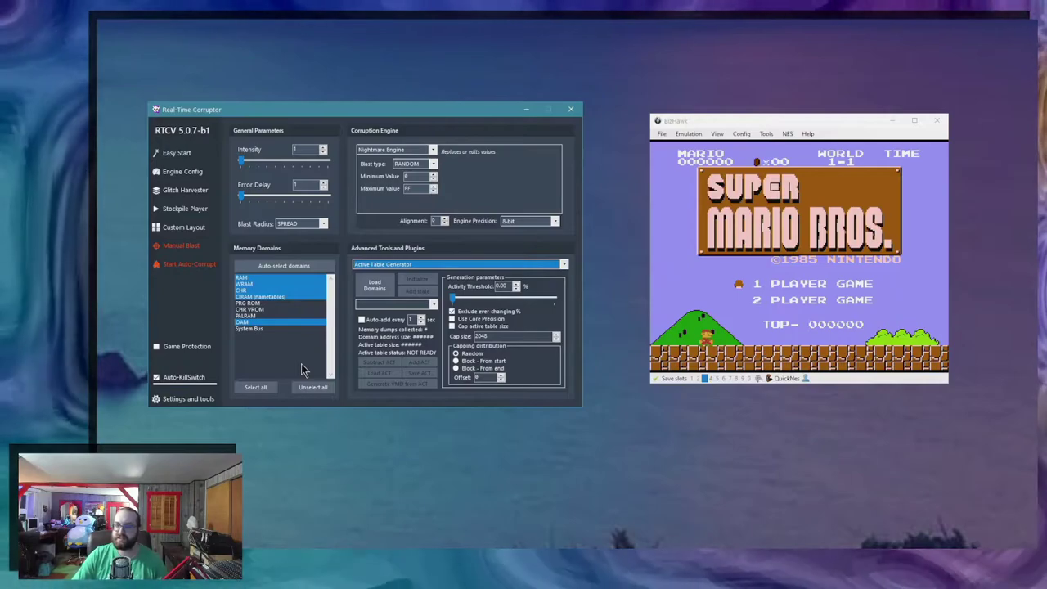
pyautogui.click(384, 306)
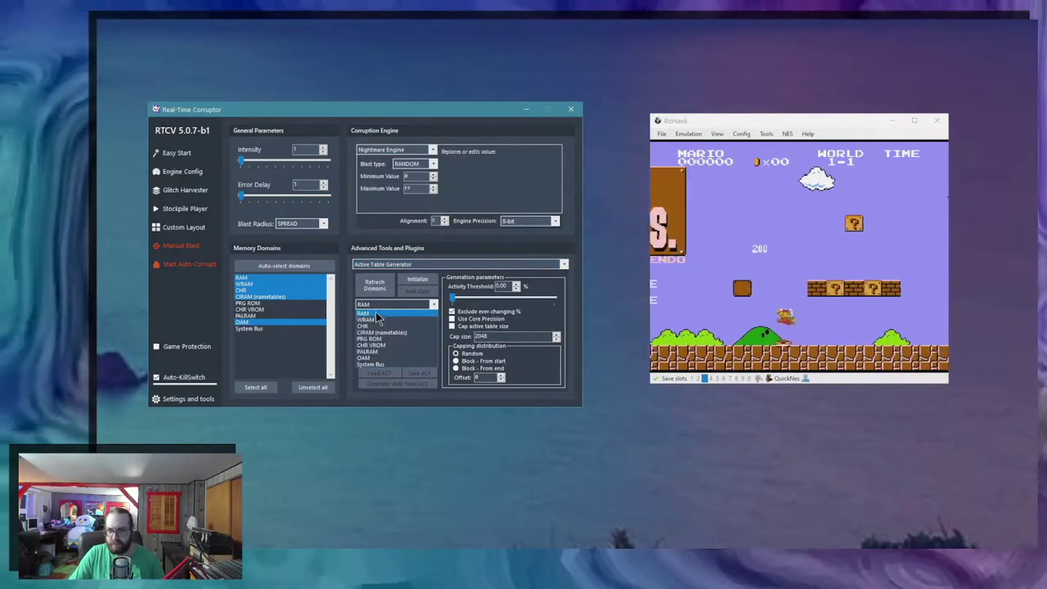
# Check the player 1 Start binding in BizHawk's NES controller configuration, save it, and start the Super Mario Bros. game.
pyautogui.click(800, 202)
pyautogui.click(689, 202)
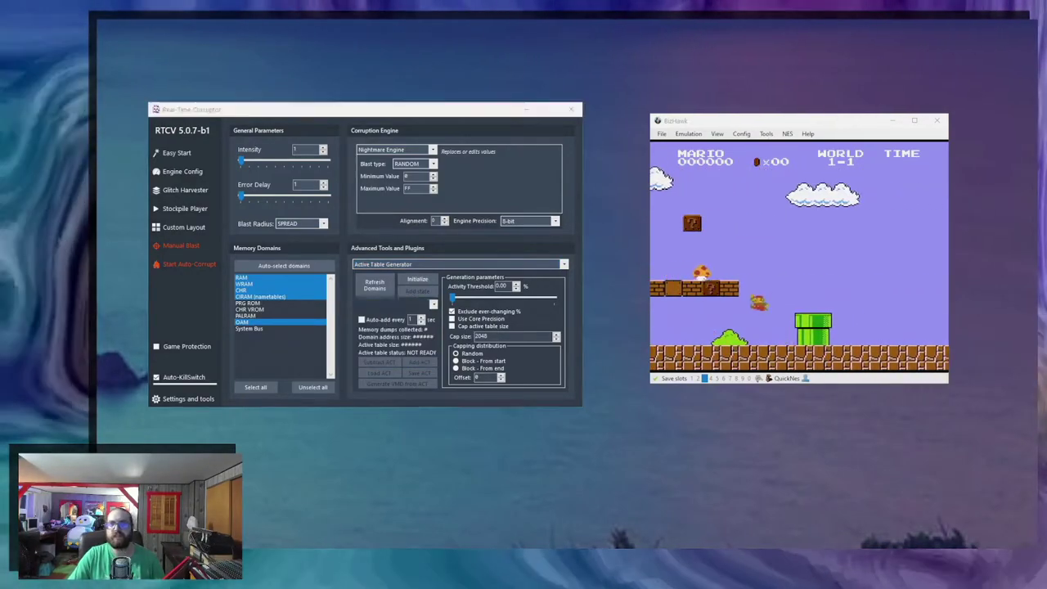
pyautogui.click(661, 193)
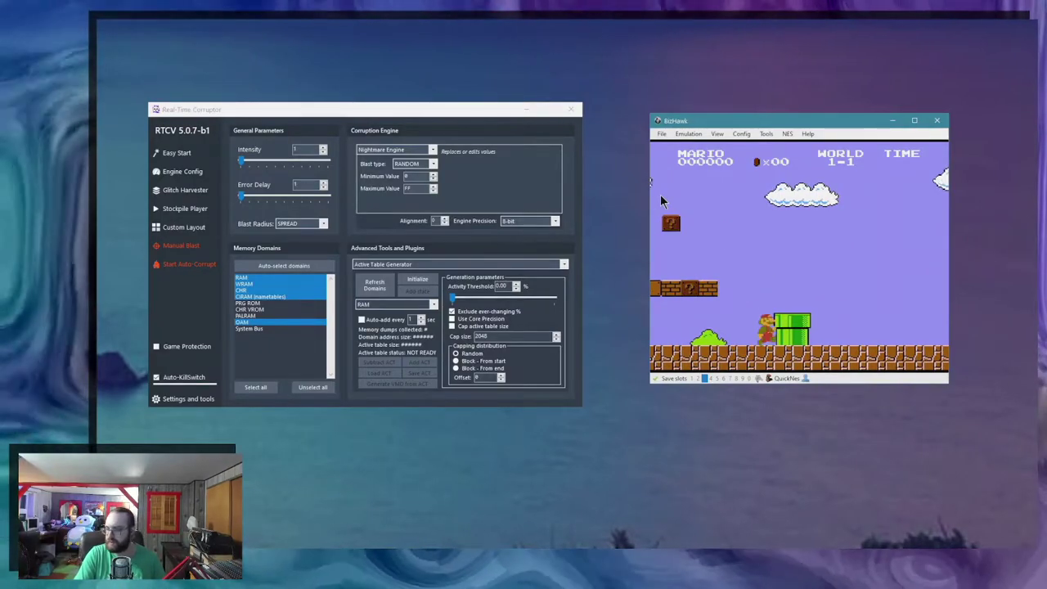
pyautogui.click(742, 135)
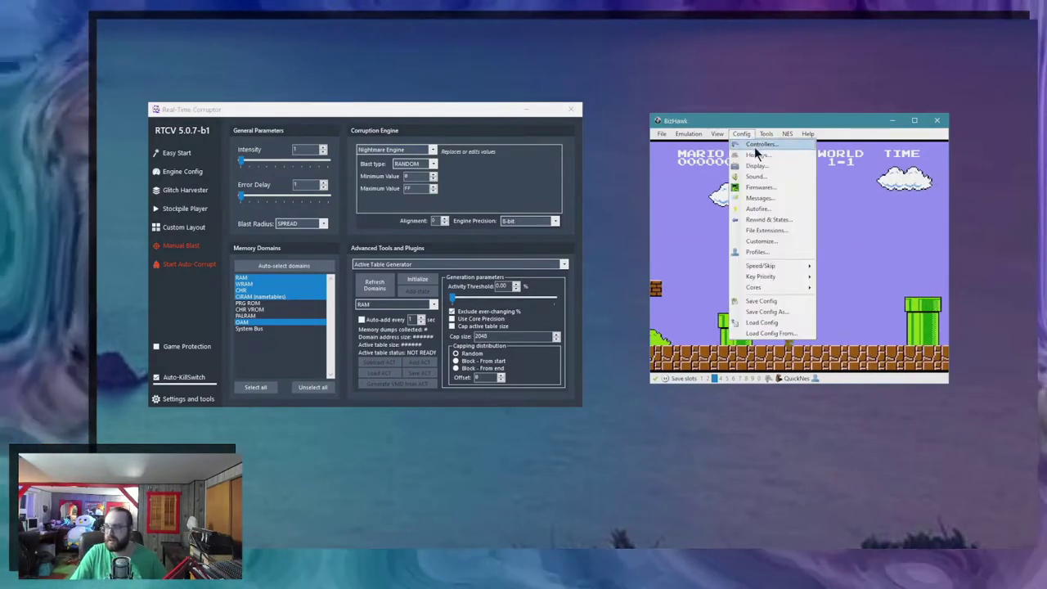
pyautogui.click(756, 144)
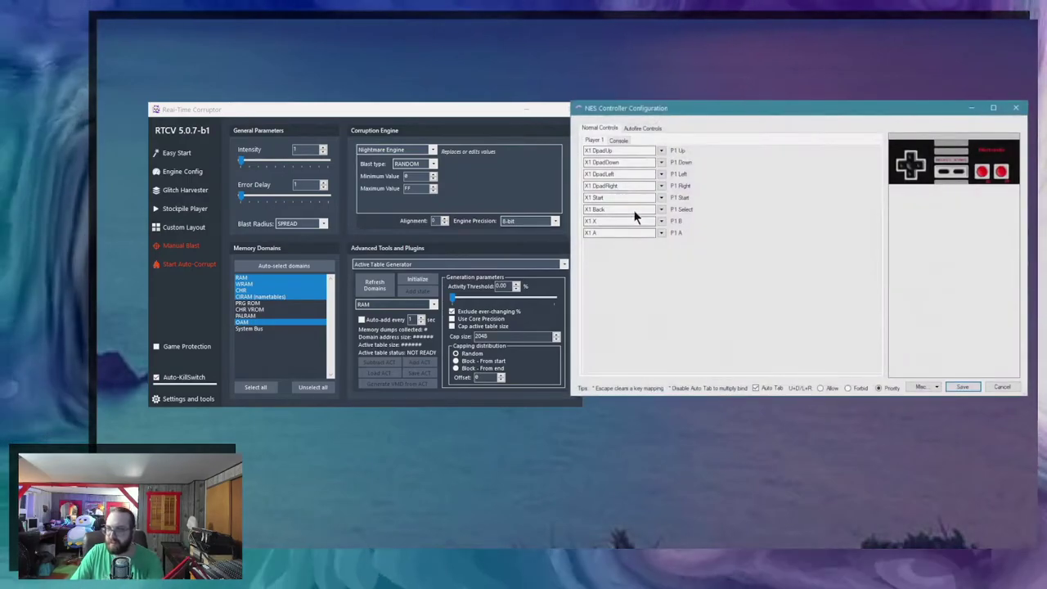
pyautogui.click(621, 198)
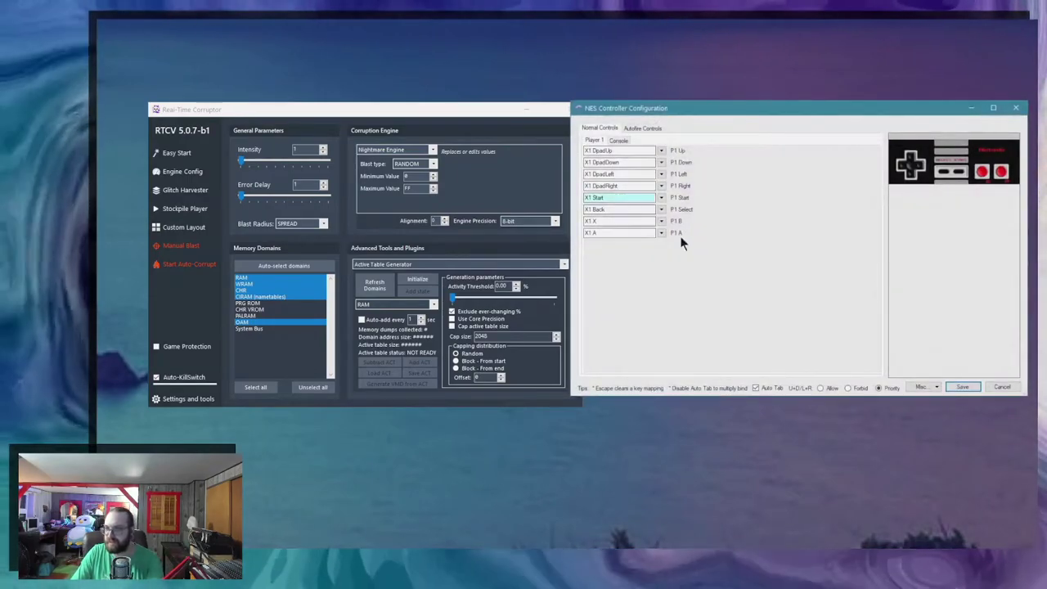
pyautogui.click(963, 387)
pyautogui.press('Return')
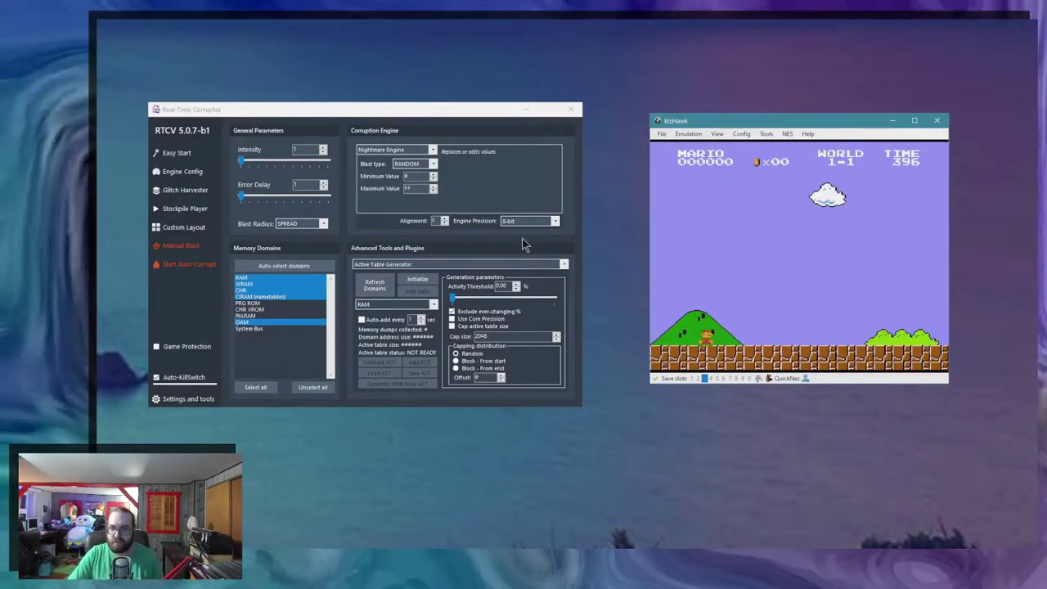
# Initialize the RAM active table in RTCV and add states until 19 memory dumps are collected.
pyautogui.click(413, 284)
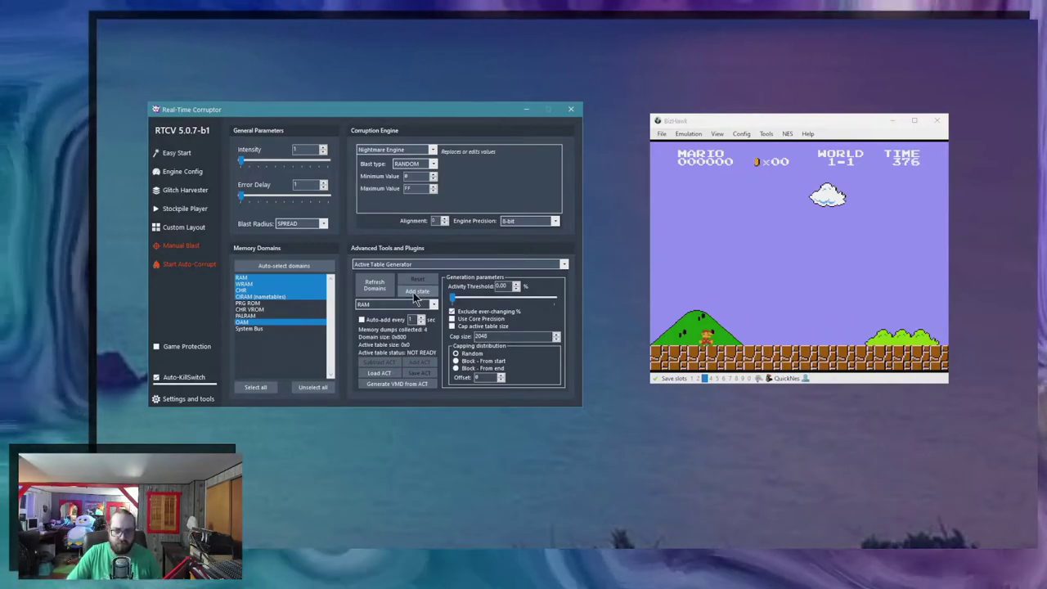
pyautogui.click(416, 294)
pyautogui.click(415, 294)
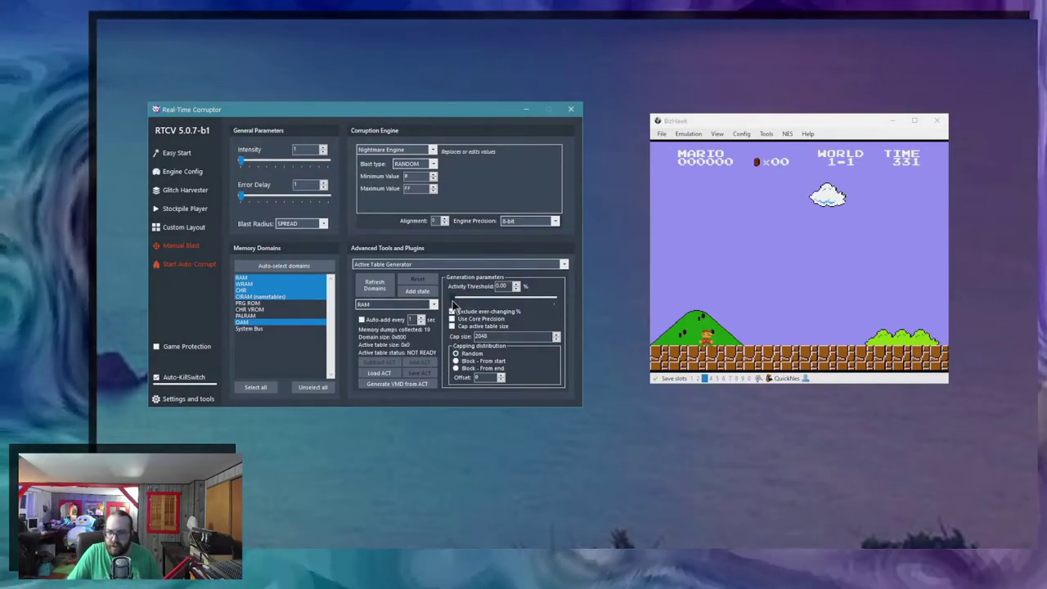
# Set the activity threshold to 67.30% and generate a VMD from the active table.
pyautogui.moveTo(455, 299); pyautogui.dragTo(521, 307)
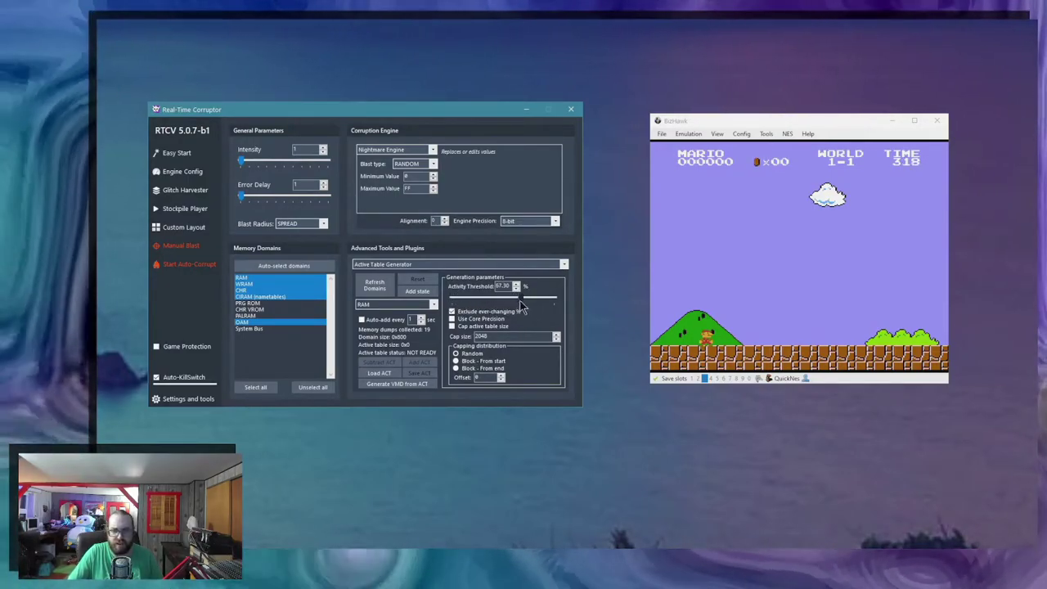
pyautogui.click(381, 385)
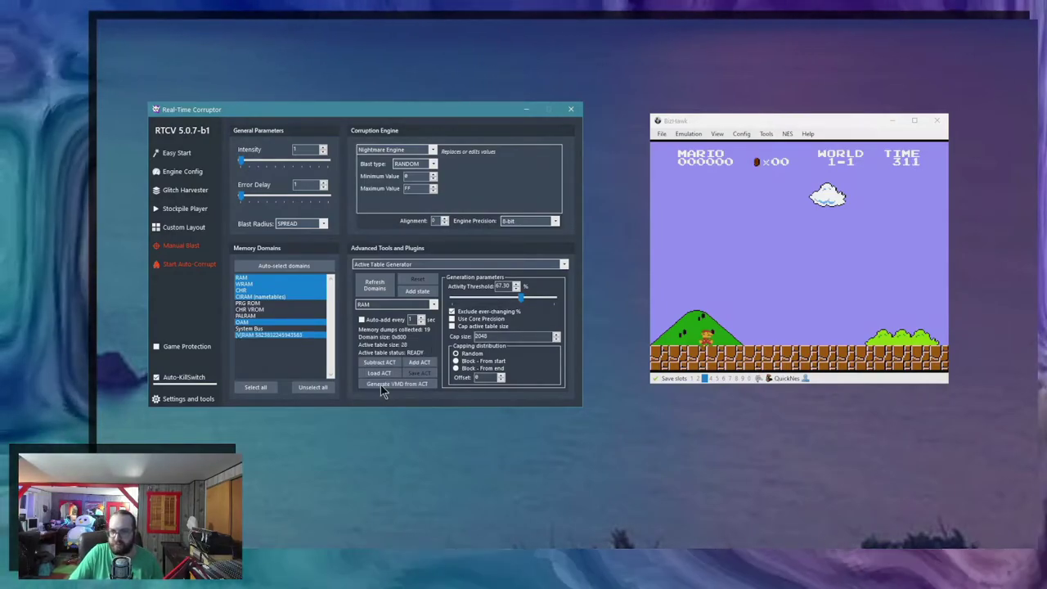
# Make the generated RAM VMD the only selected memory domain and raise the corruption intensity to 74.
pyautogui.click(312, 388)
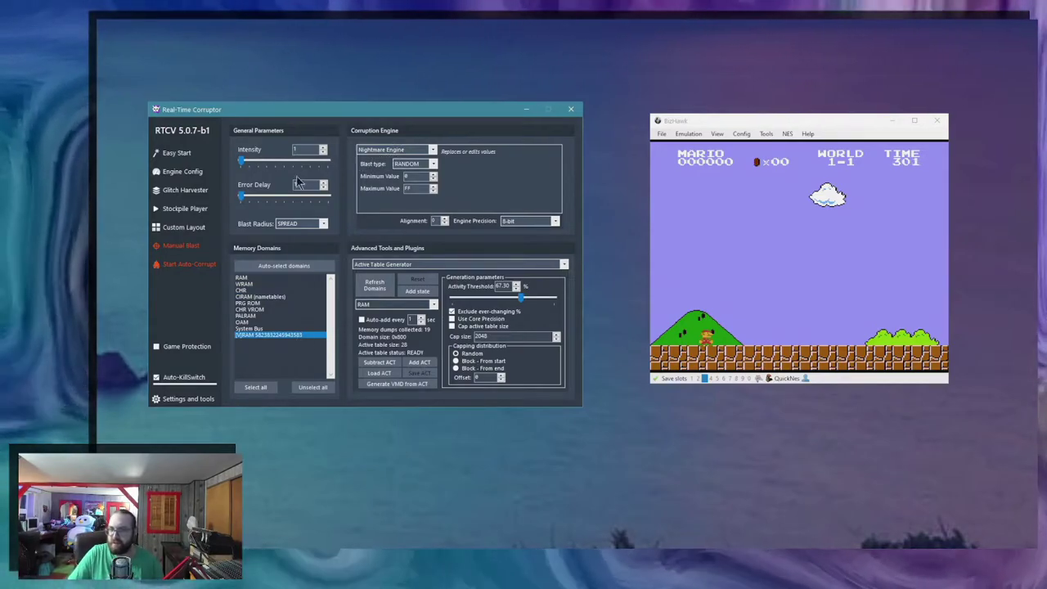
pyautogui.moveTo(242, 161)
pyautogui.mouseDown()
pyautogui.moveTo(254, 161)
pyautogui.moveTo(243, 162)
pyautogui.mouseUp()
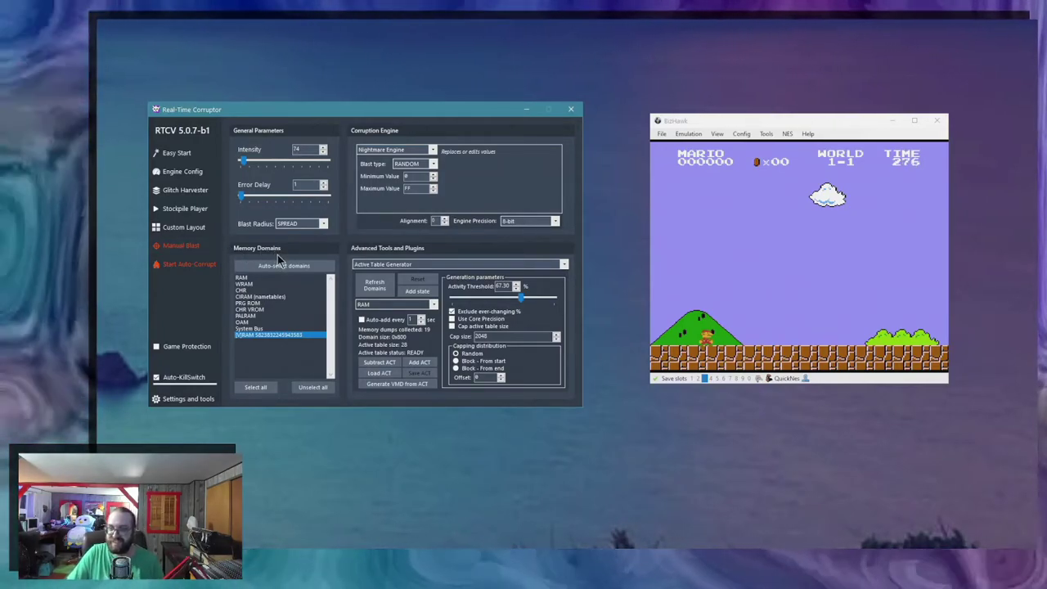
pyautogui.click(687, 133)
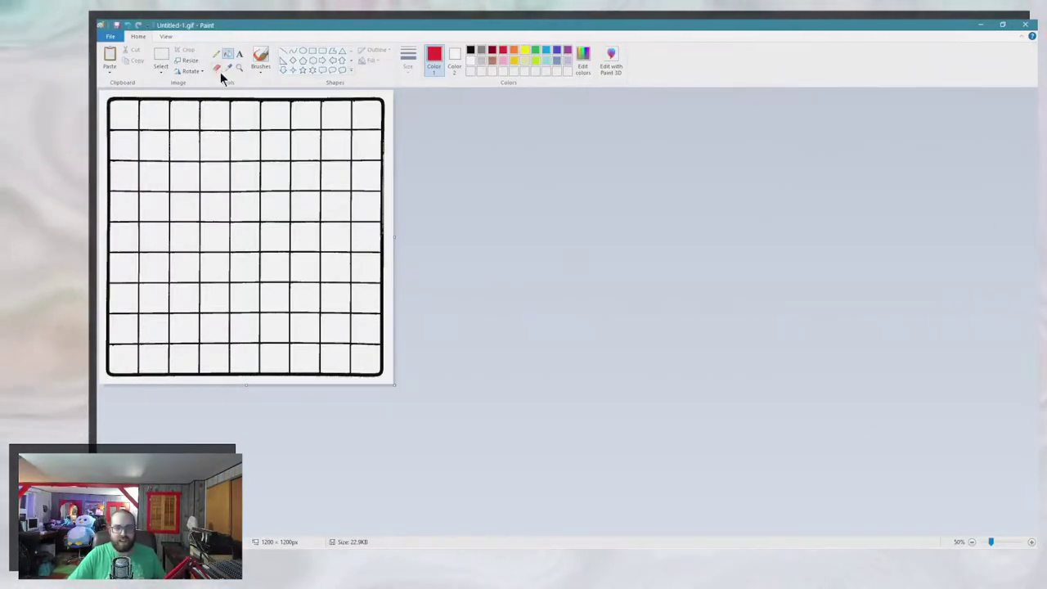
# In Paint, fill scattered individual cells across the empty grid with red.
pyautogui.click(229, 57)
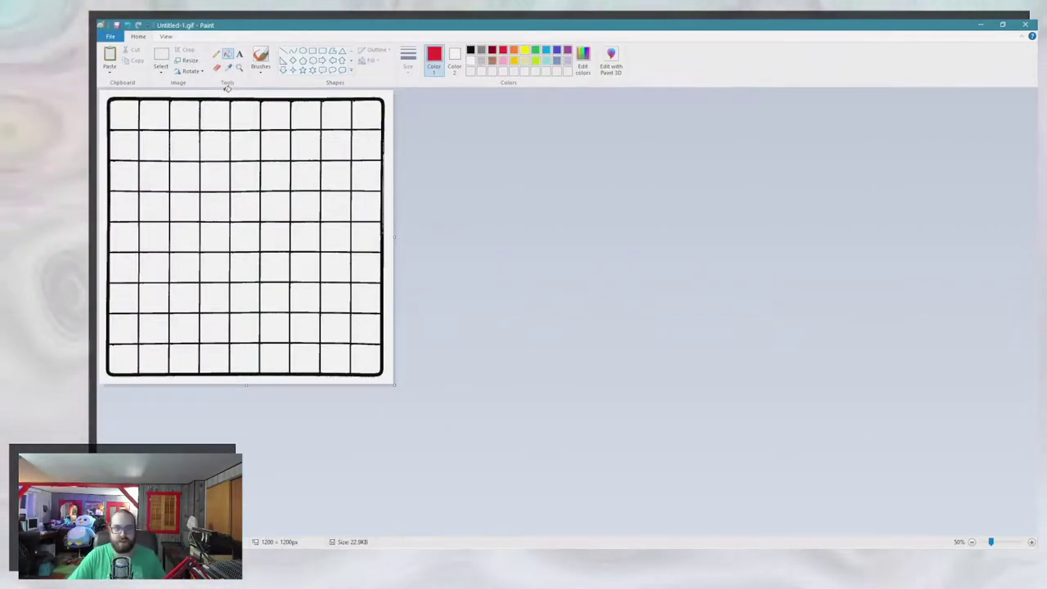
pyautogui.click(190, 148)
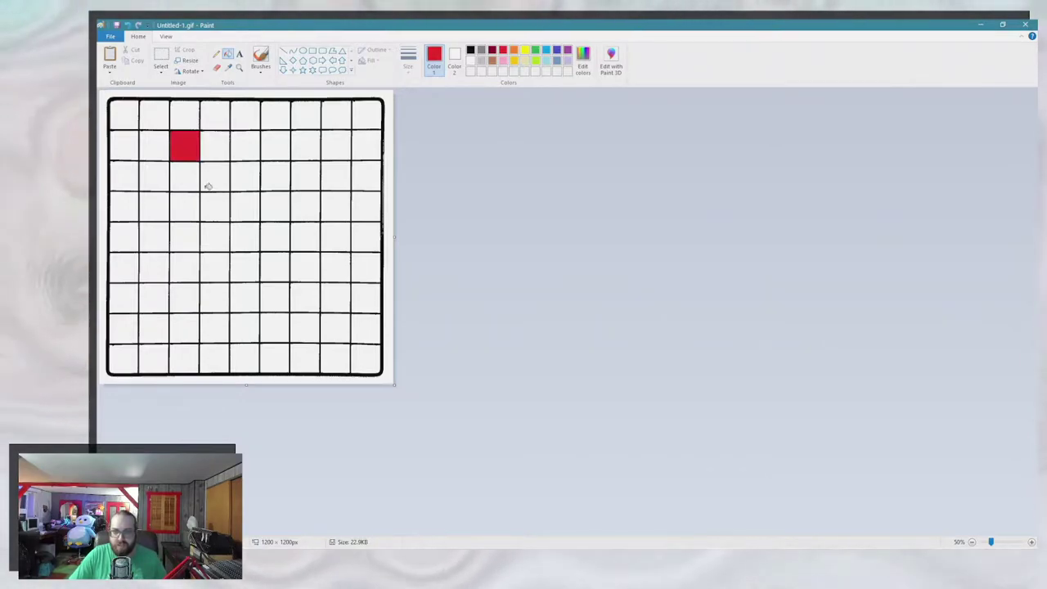
pyautogui.click(214, 206)
pyautogui.click(156, 237)
pyautogui.click(213, 266)
pyautogui.click(275, 327)
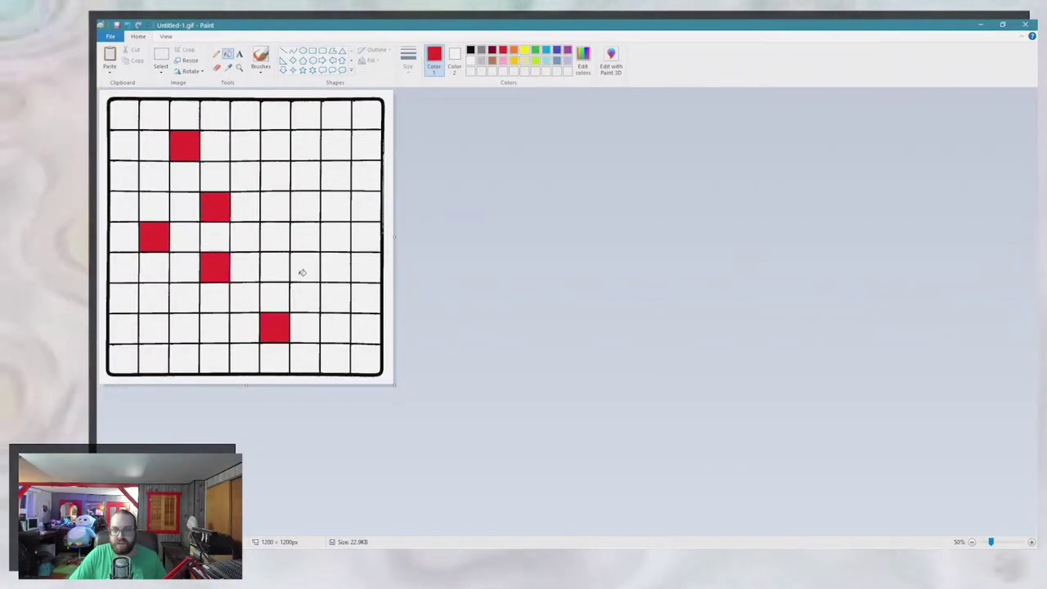
pyautogui.click(303, 268)
pyautogui.click(331, 207)
pyautogui.click(305, 175)
pyautogui.click(273, 145)
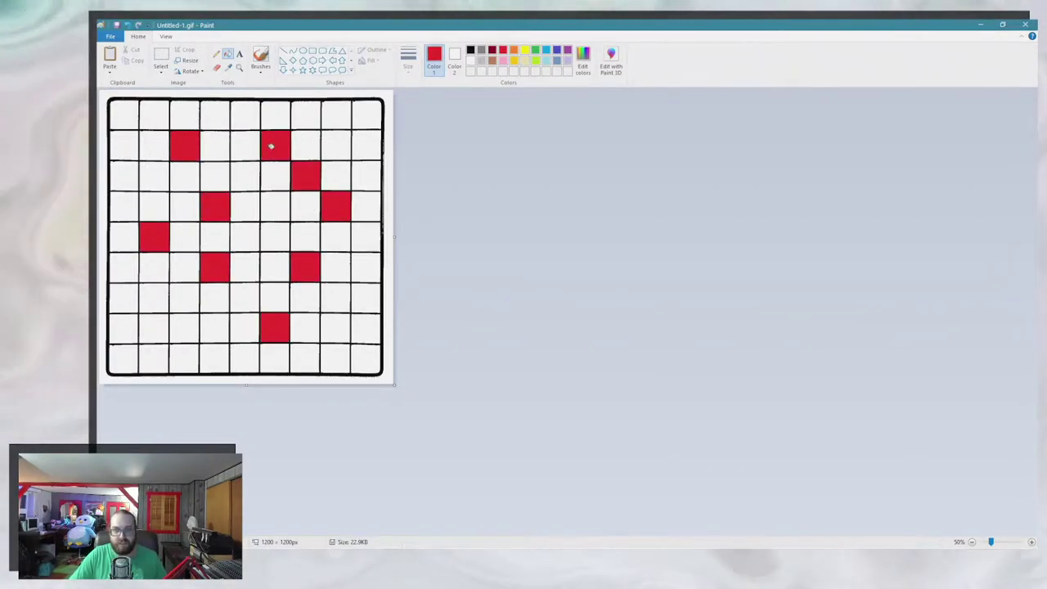
pyautogui.click(182, 325)
pyautogui.click(160, 301)
pyautogui.click(248, 357)
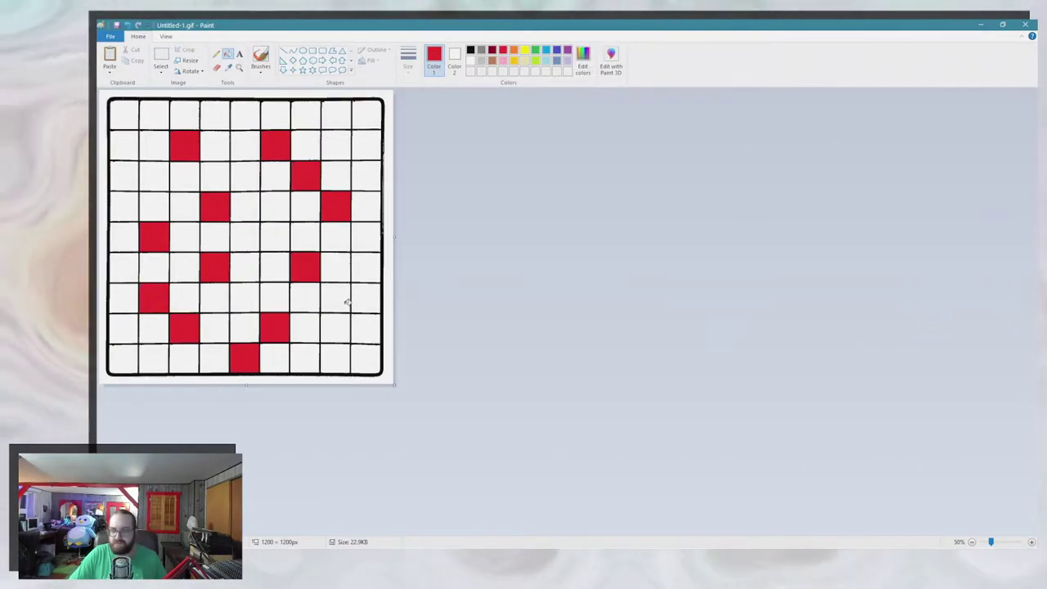
pyautogui.click(339, 298)
pyautogui.click(258, 184)
pyautogui.click(201, 119)
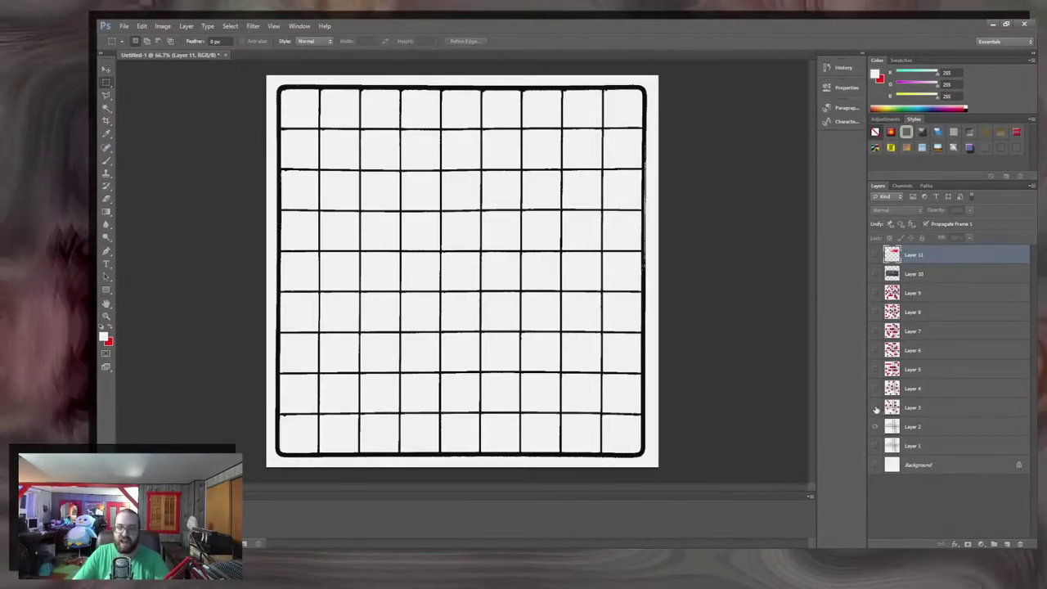
# In Photoshop, make Layer 3 through Layer 9 visible one after another above the grid.
pyautogui.click(876, 409)
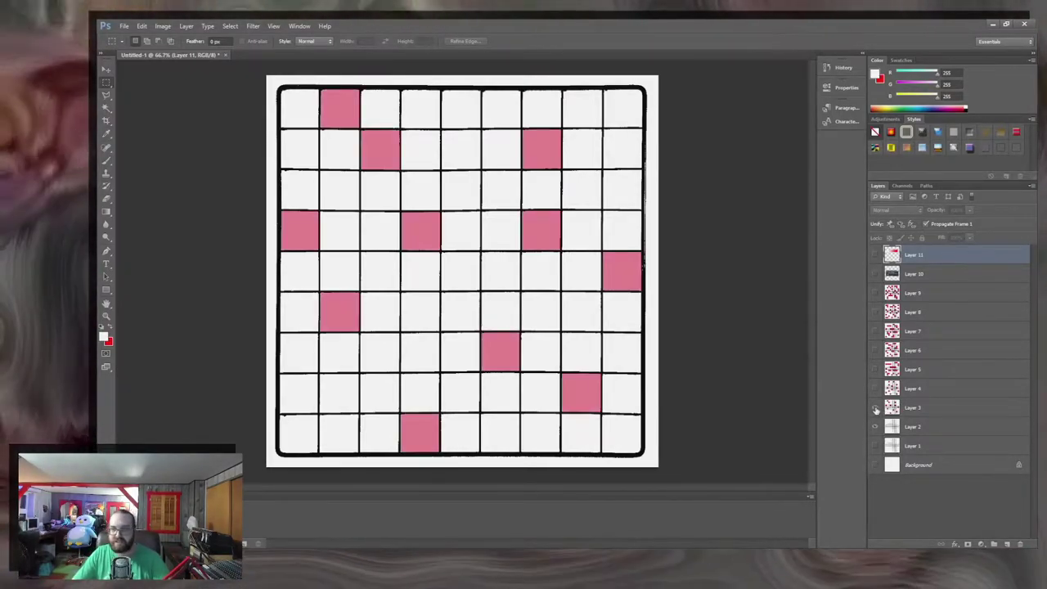
pyautogui.click(876, 390)
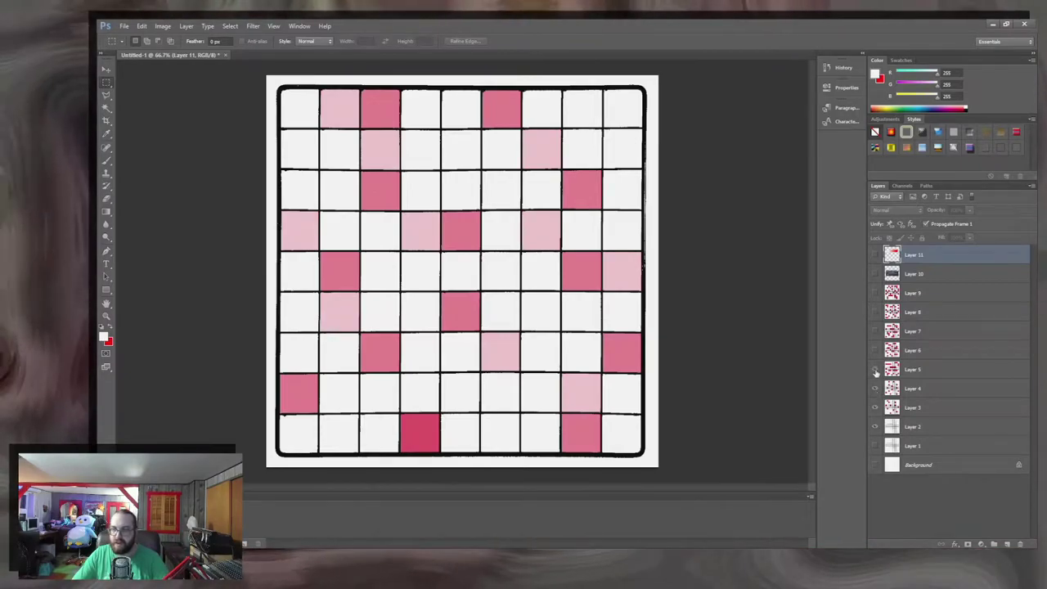
pyautogui.click(875, 370)
pyautogui.click(875, 350)
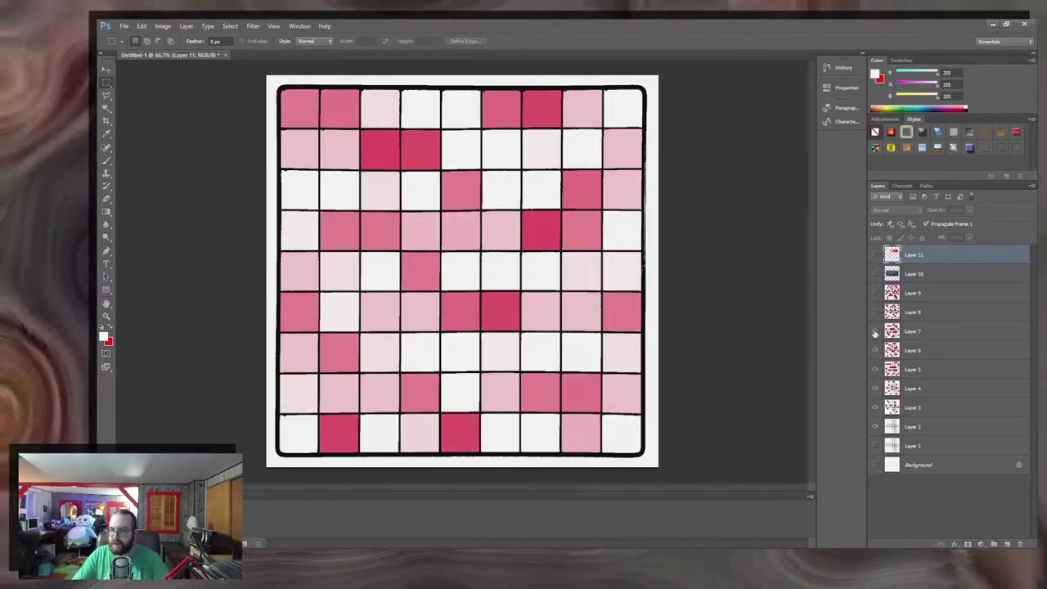
pyautogui.click(875, 331)
pyautogui.click(875, 312)
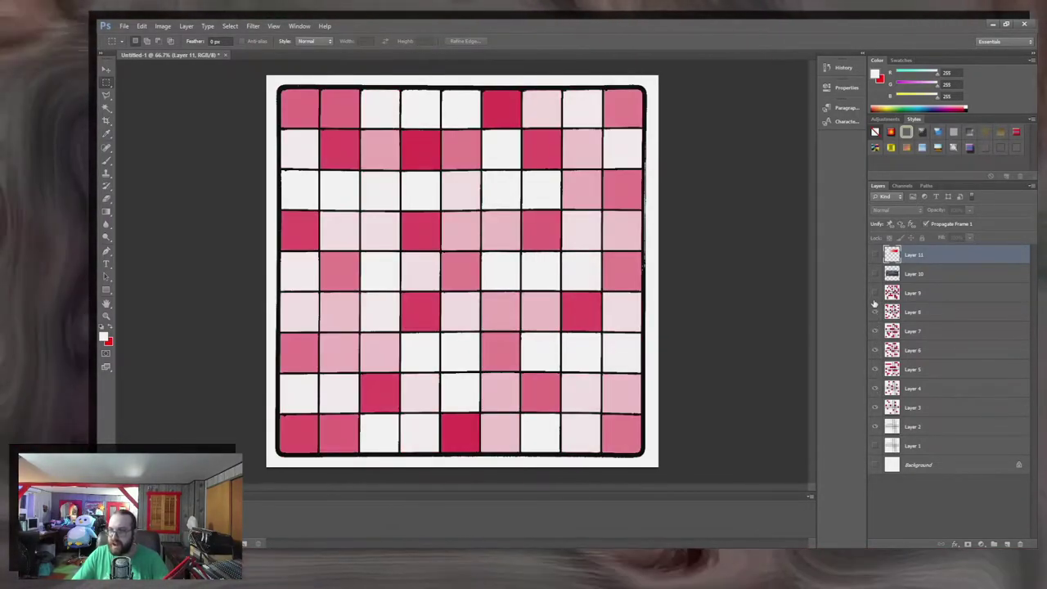
pyautogui.click(875, 295)
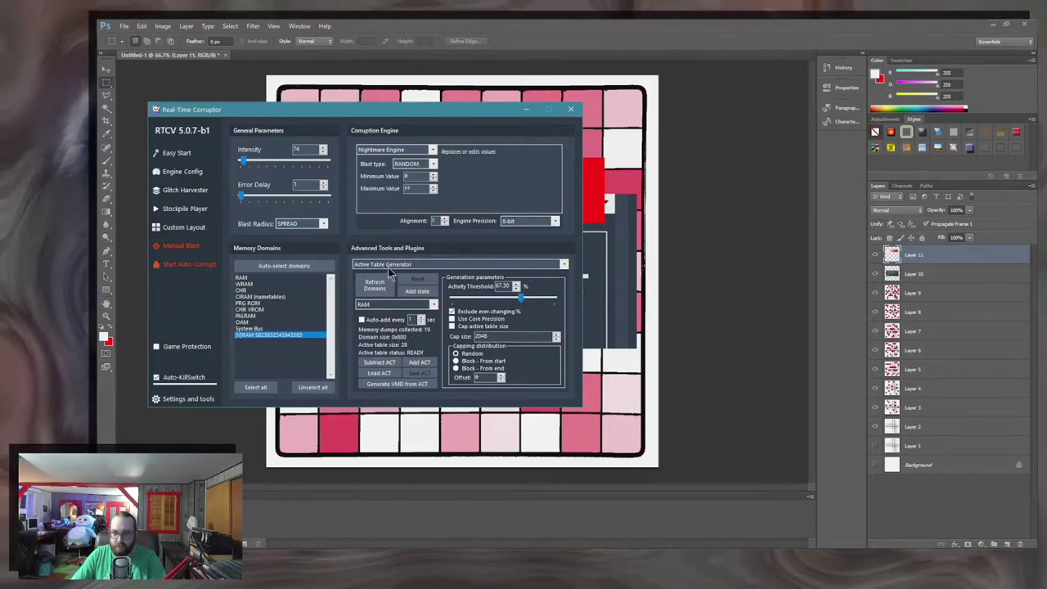
# Open the VMD Pool in RTCV and examine the generated VMD's summary and address list.
pyautogui.click(387, 266)
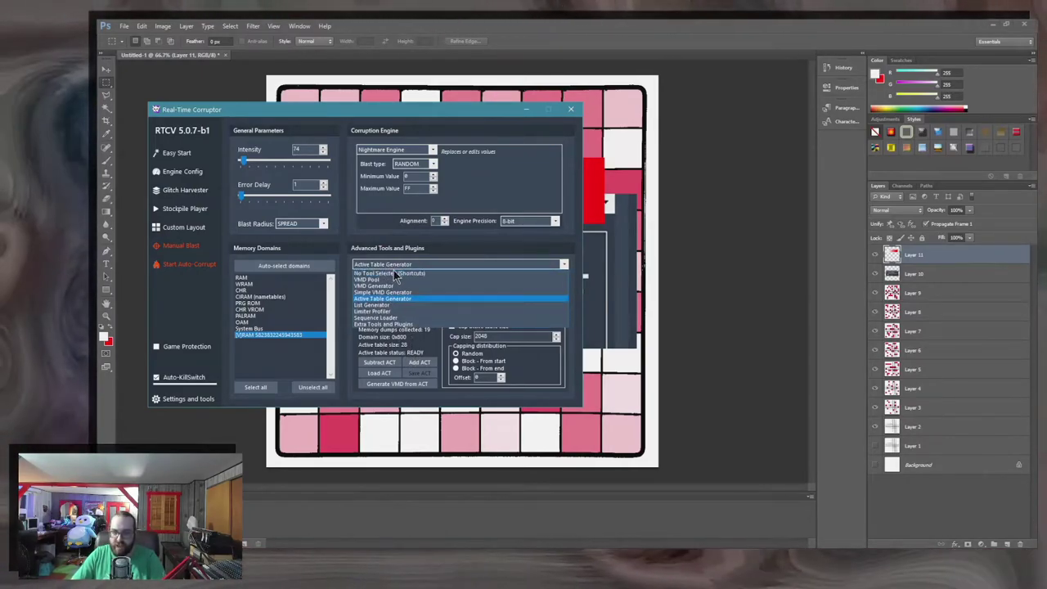
pyautogui.click(386, 280)
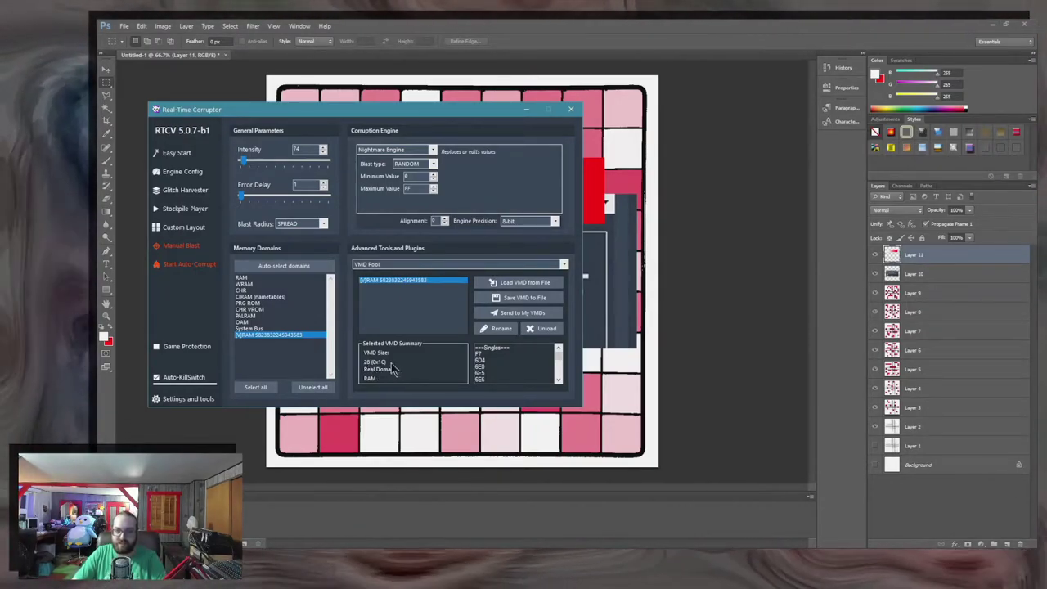
pyautogui.moveTo(560, 359)
pyautogui.mouseDown()
pyautogui.moveTo(557, 371)
pyautogui.moveTo(556, 352)
pyautogui.mouseUp()
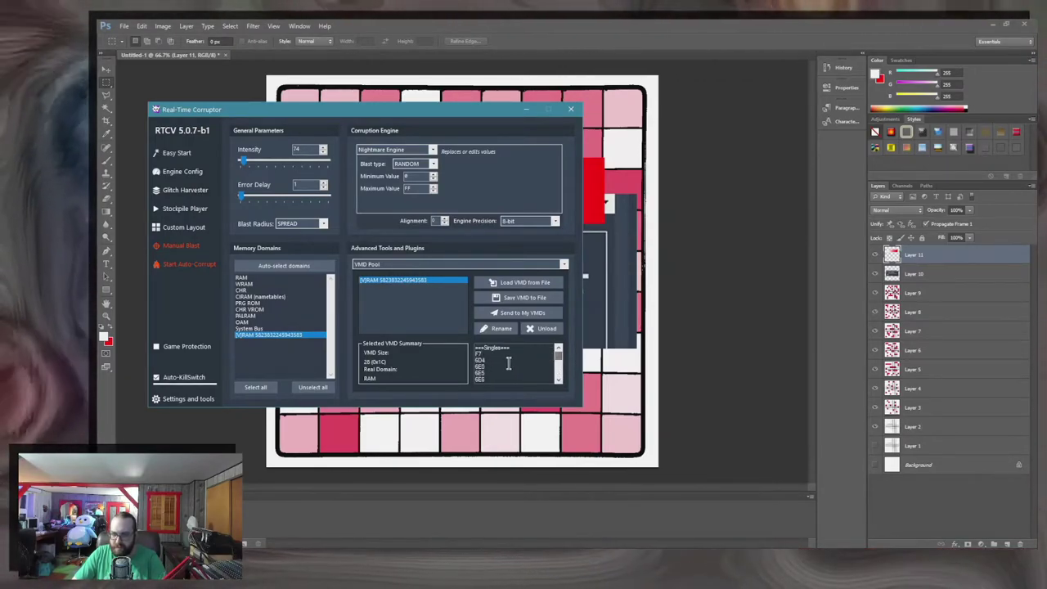
# Record the VMD addresses 6D4 and 6FB from the singles list on separate lines of a sticky note.
pyautogui.moveTo(476, 359); pyautogui.dragTo(520, 361)
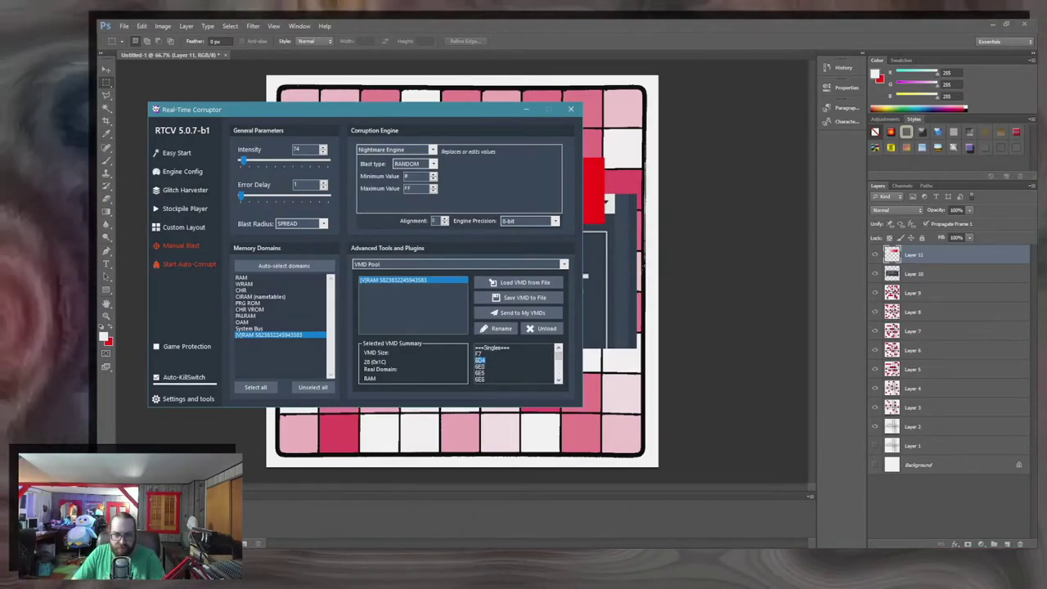
pyautogui.click(1044, 366)
pyautogui.moveTo(1044, 366); pyautogui.dragTo(289, 366)
pyautogui.click(558, 366)
pyautogui.moveTo(559, 366); pyautogui.dragTo(558, 377)
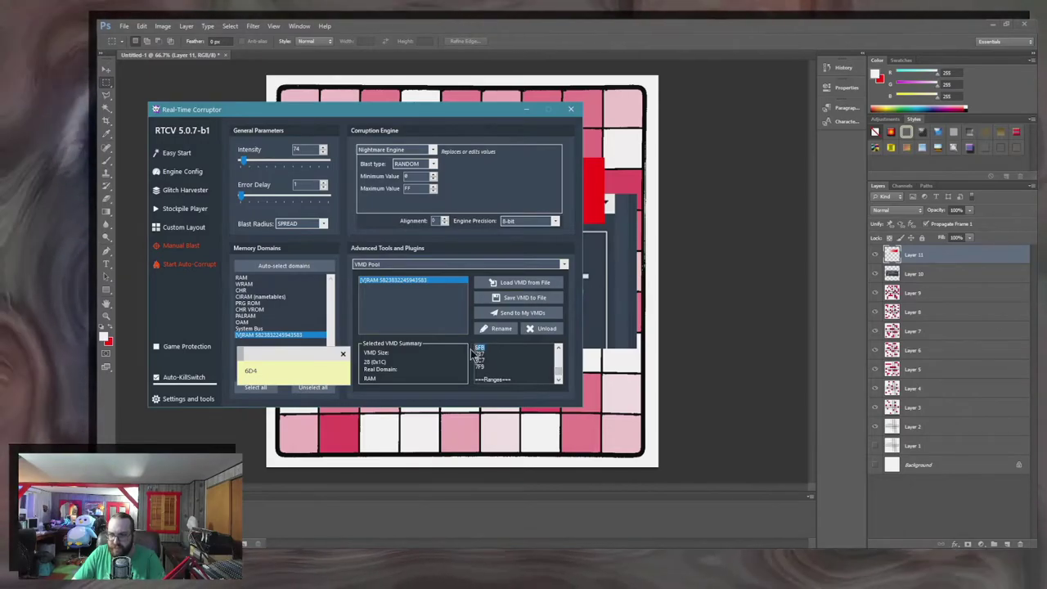
pyautogui.click(304, 371)
pyautogui.press('Return')
pyautogui.write('6FB')
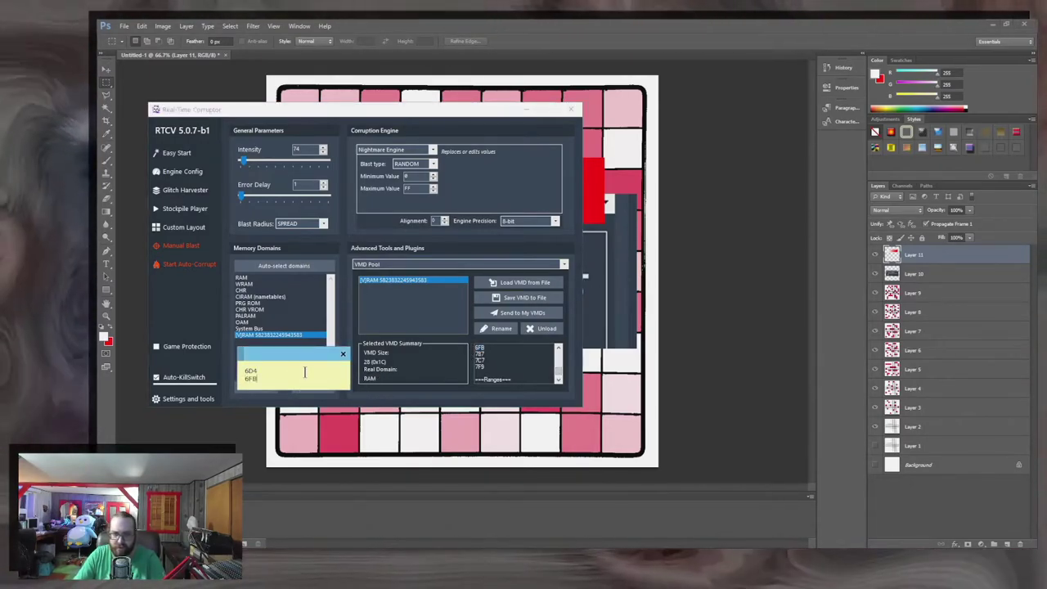
# Generate a VMD named dbdfbfd from the RAM domain, covering the address range 6D4-6FB.
pyautogui.click(400, 264)
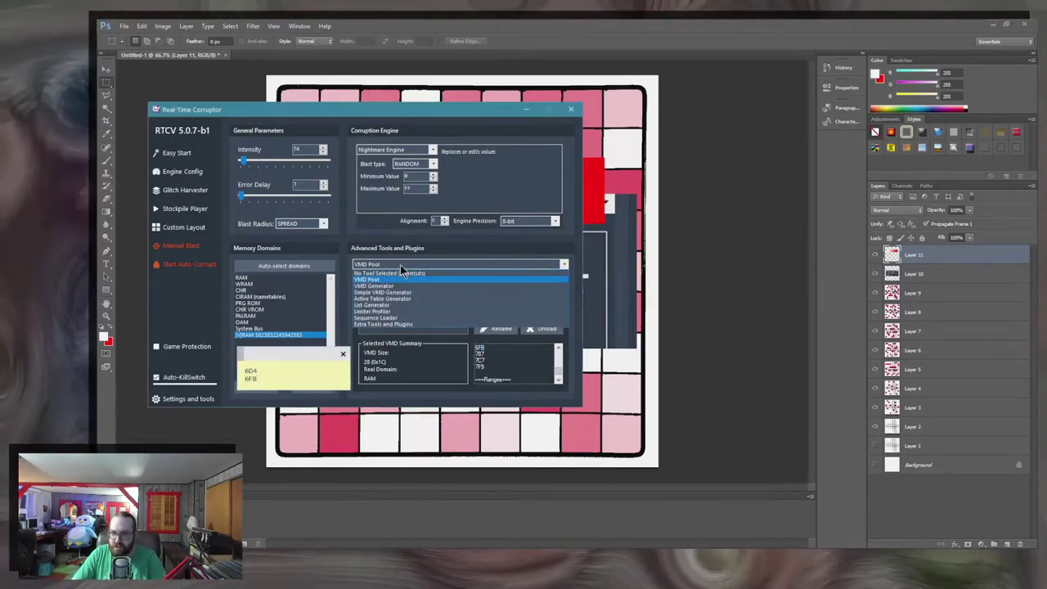
pyautogui.click(401, 292)
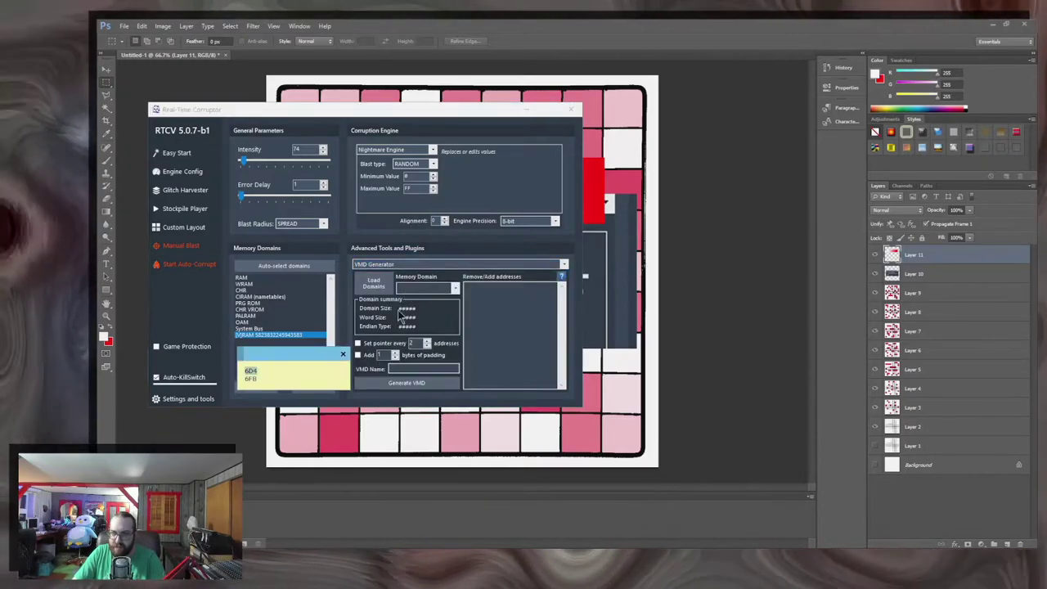
pyautogui.click(373, 282)
pyautogui.click(532, 306)
pyautogui.write('6D4-')
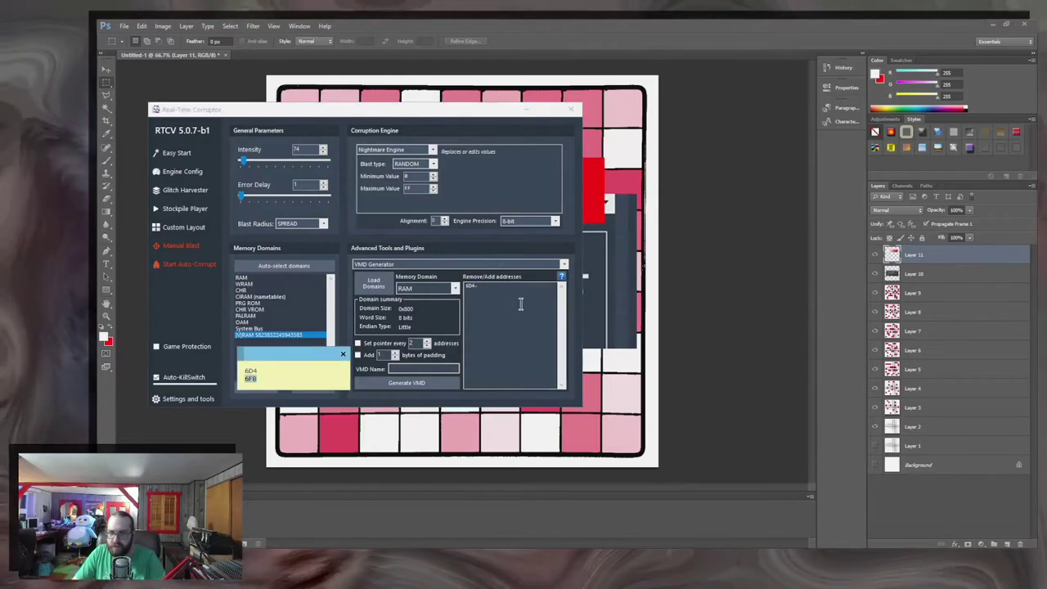
pyautogui.write('dbdfbfd')
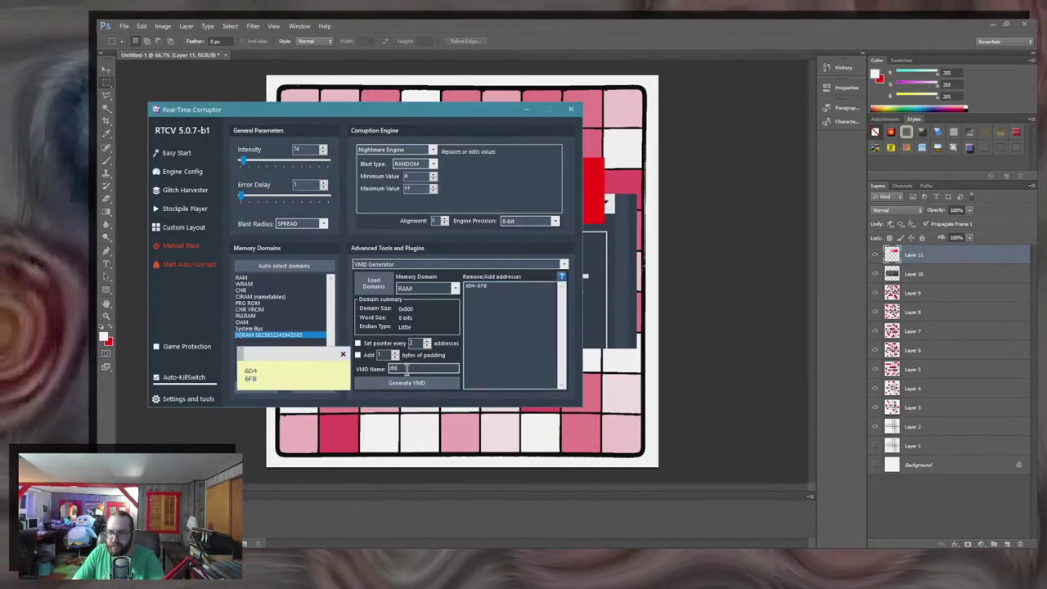
pyautogui.click(411, 383)
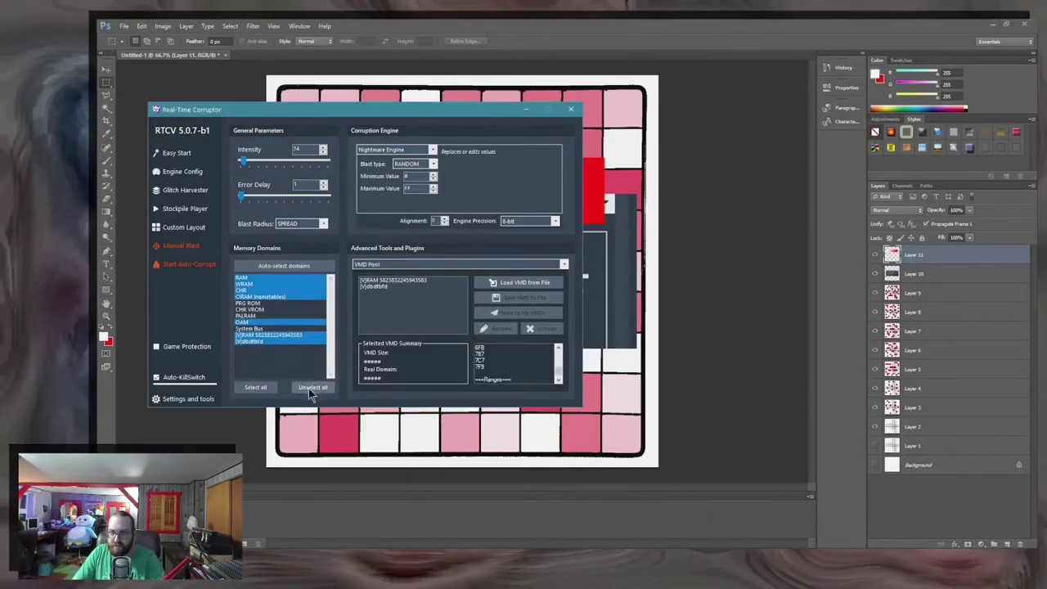
# Make the dbdfbfd VMD the only selected memory domain and bring up the BizHawk game window.
pyautogui.click(310, 387)
pyautogui.click(257, 343)
pyautogui.hotkey('alt', 'Tab')
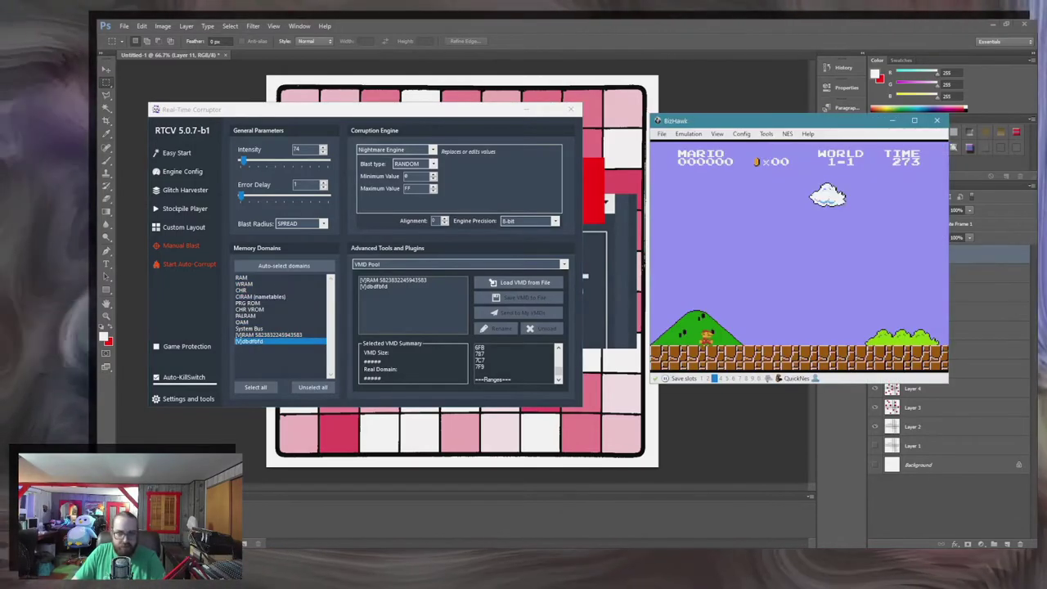
pyautogui.click(533, 235)
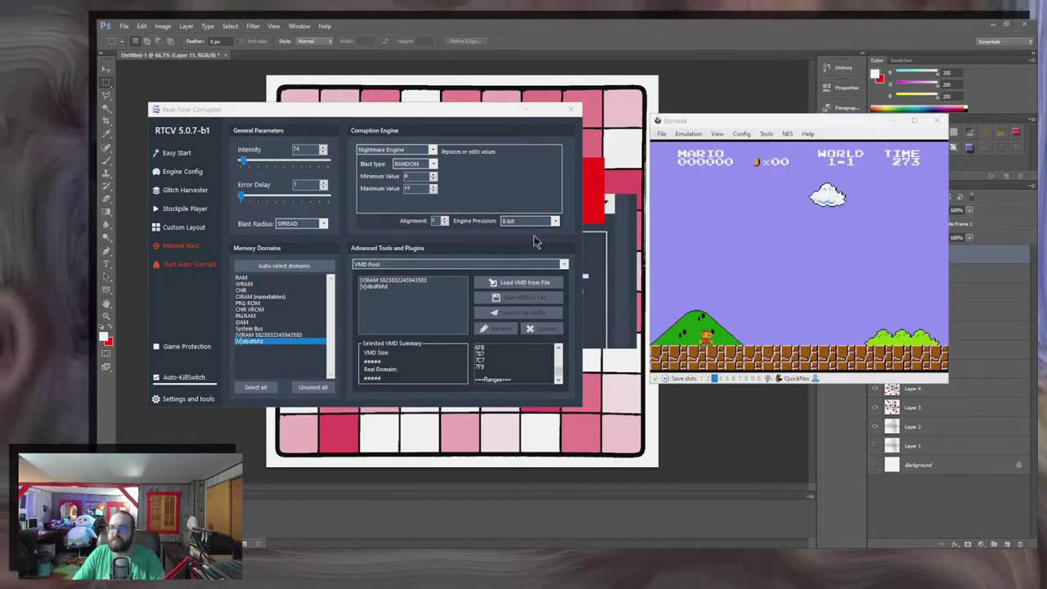
# Resume emulation, reboot the core into a new one-player game, and apply a manual blast in World 1-1.
pyautogui.click(690, 134)
pyautogui.click(690, 143)
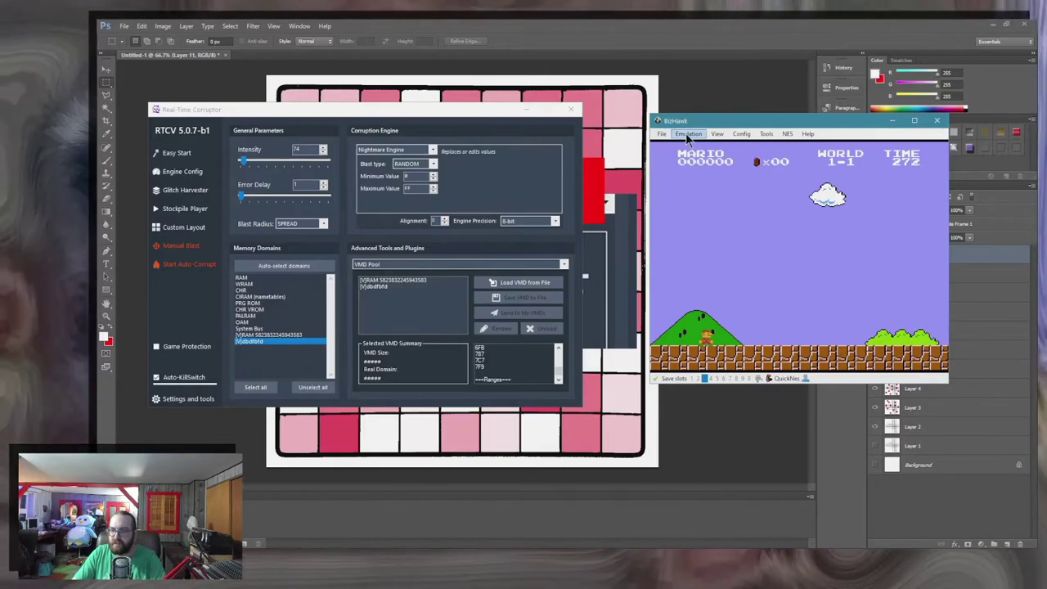
pyautogui.click(686, 133)
pyautogui.click(697, 155)
pyautogui.press('Return')
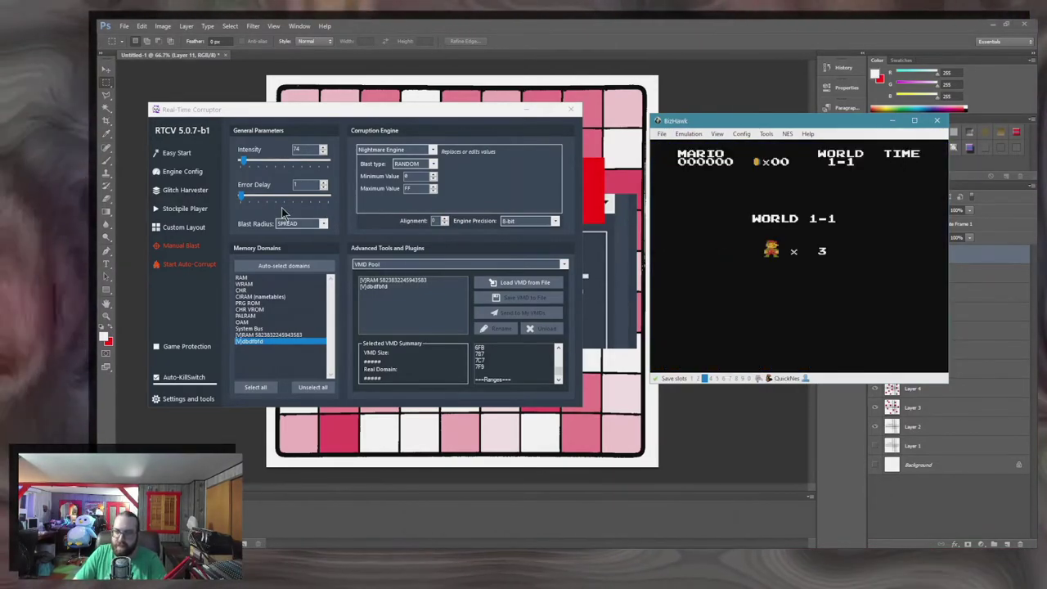
pyautogui.click(173, 249)
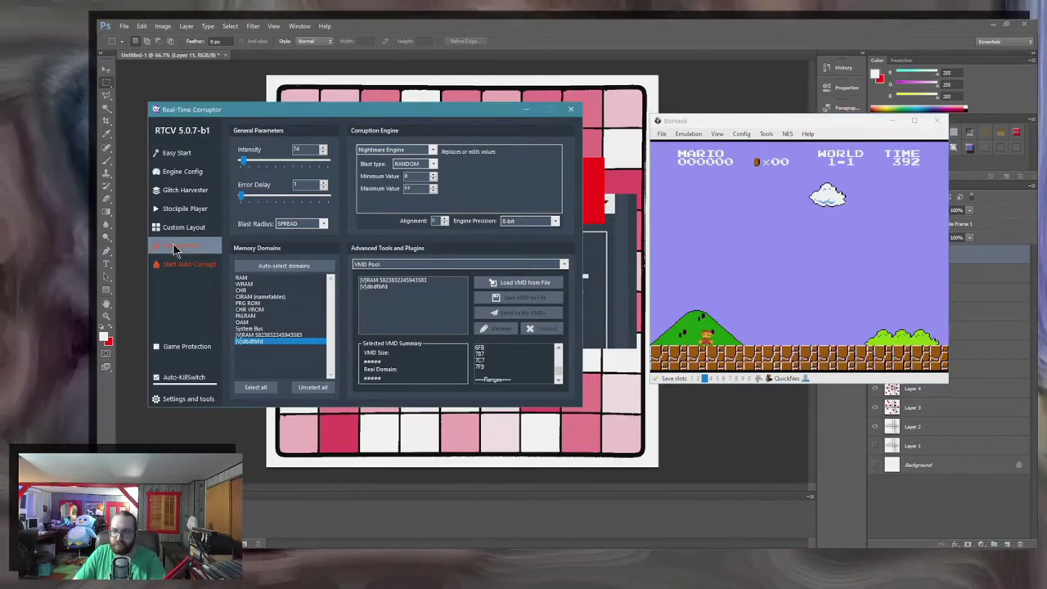
# Reboot the core again, start a fresh one-player game, and apply another manual blast to the level.
pyautogui.click(690, 231)
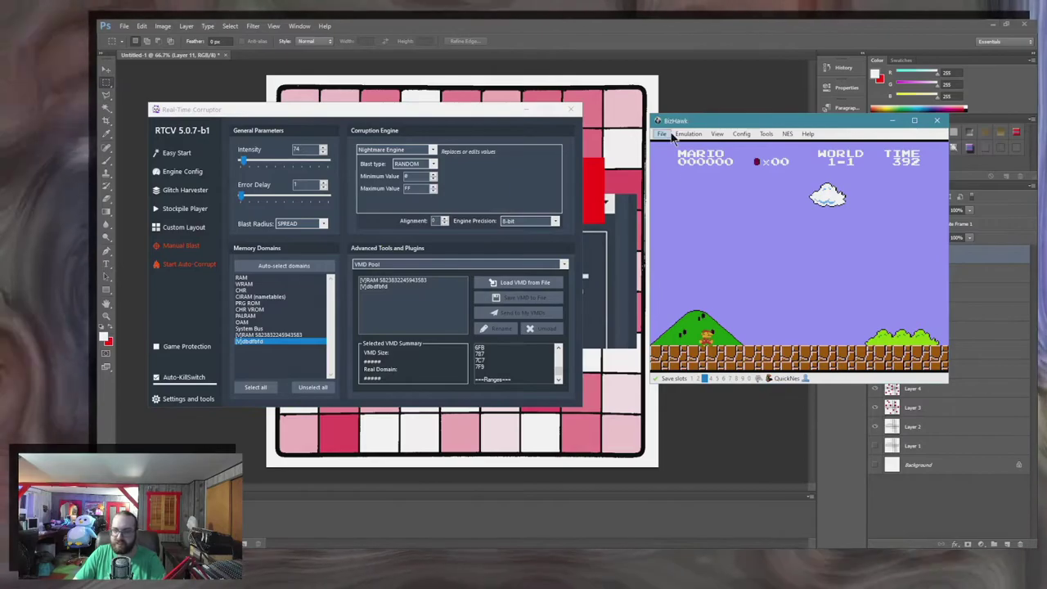
pyautogui.click(687, 134)
pyautogui.click(691, 155)
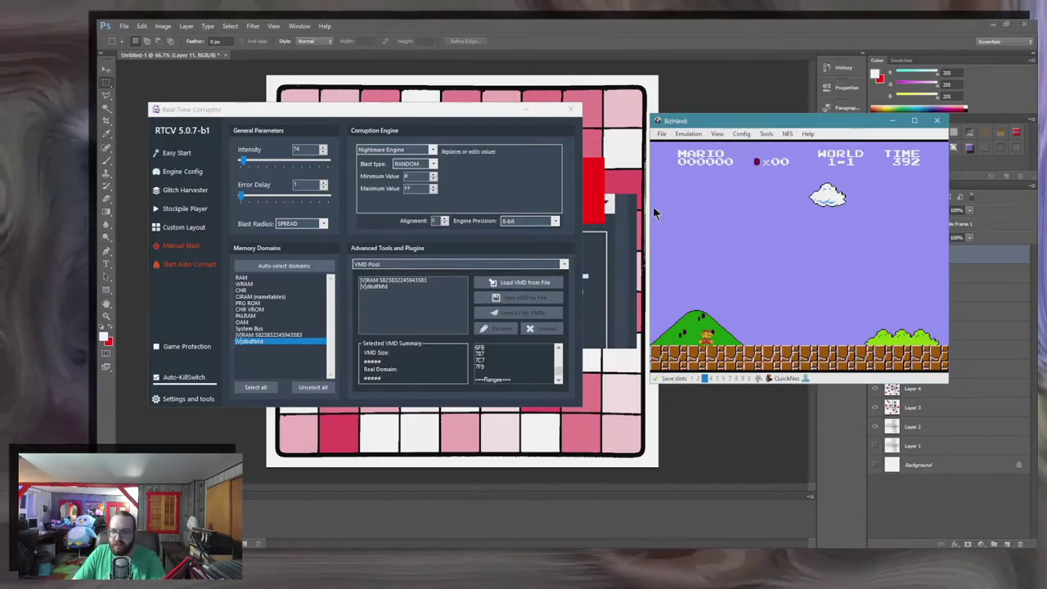
pyautogui.click(688, 134)
pyautogui.click(691, 155)
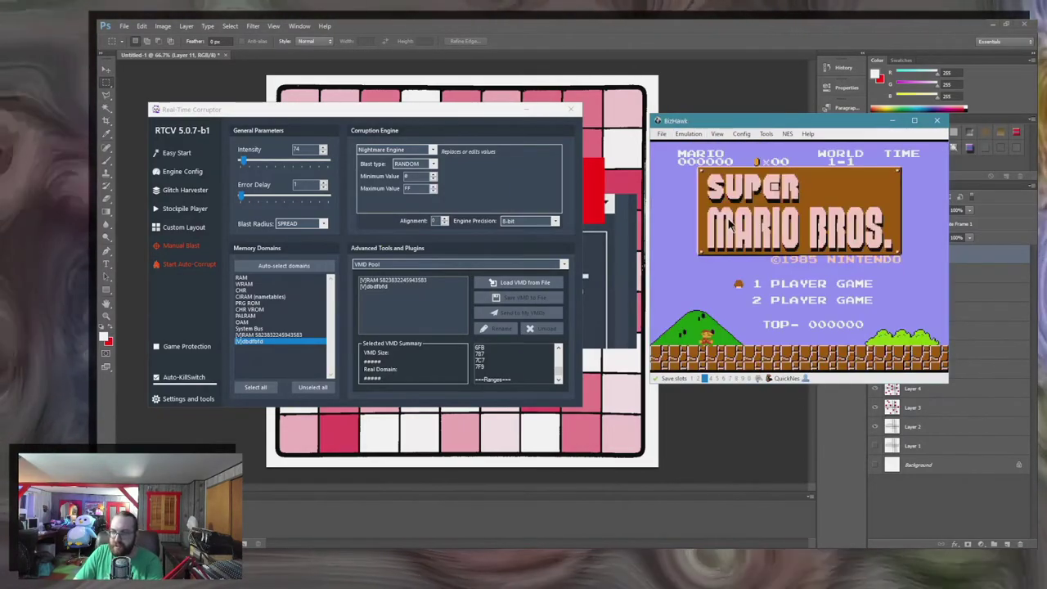
pyautogui.press('Return')
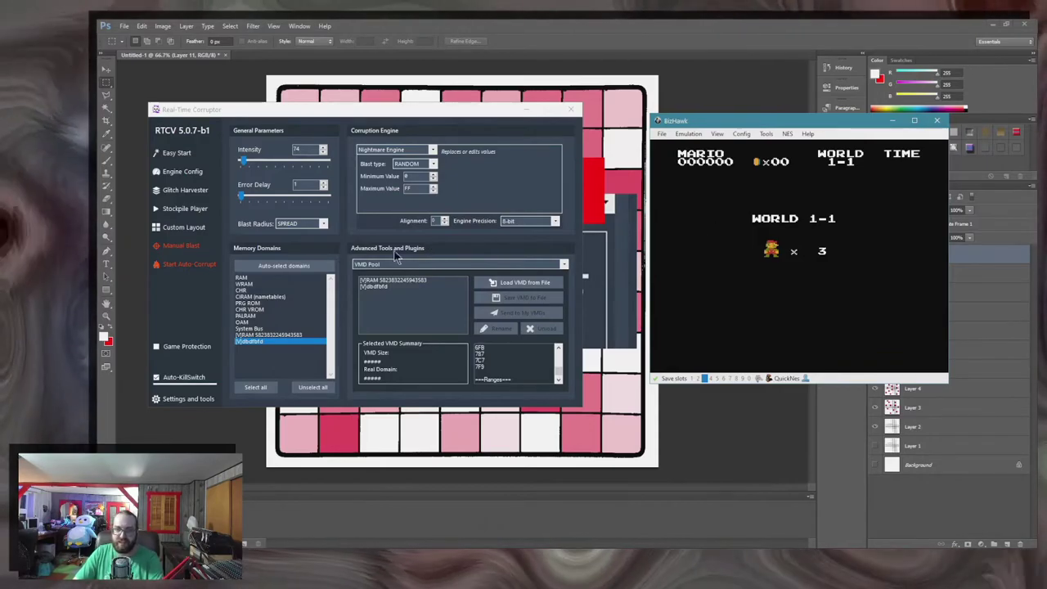
pyautogui.click(186, 251)
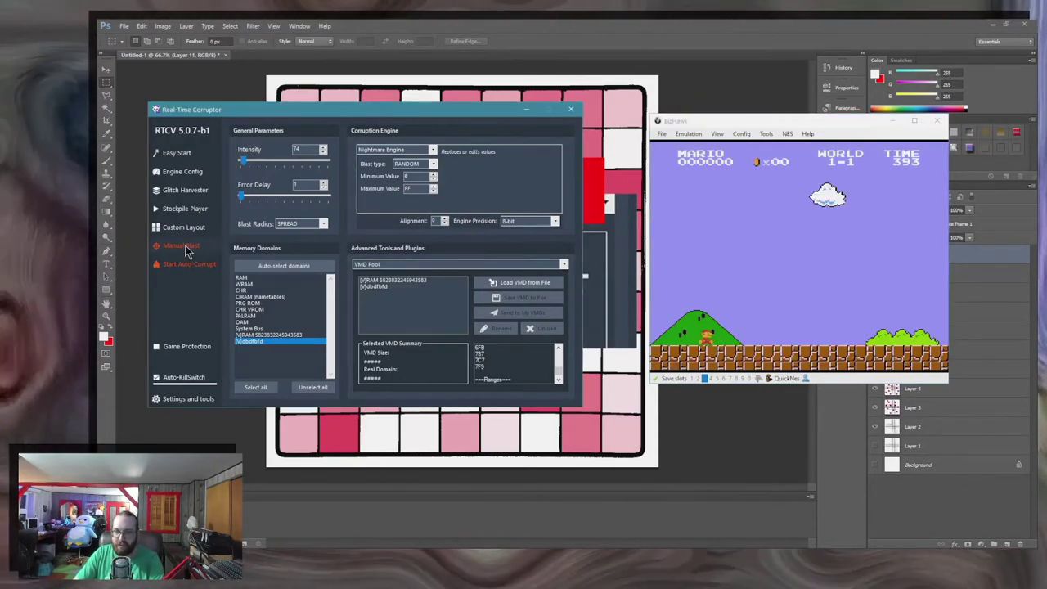
# Open the Glitch Harvester, start a one-player game, and save the start of World 1-1 to savestate slot 0.
pyautogui.click(183, 191)
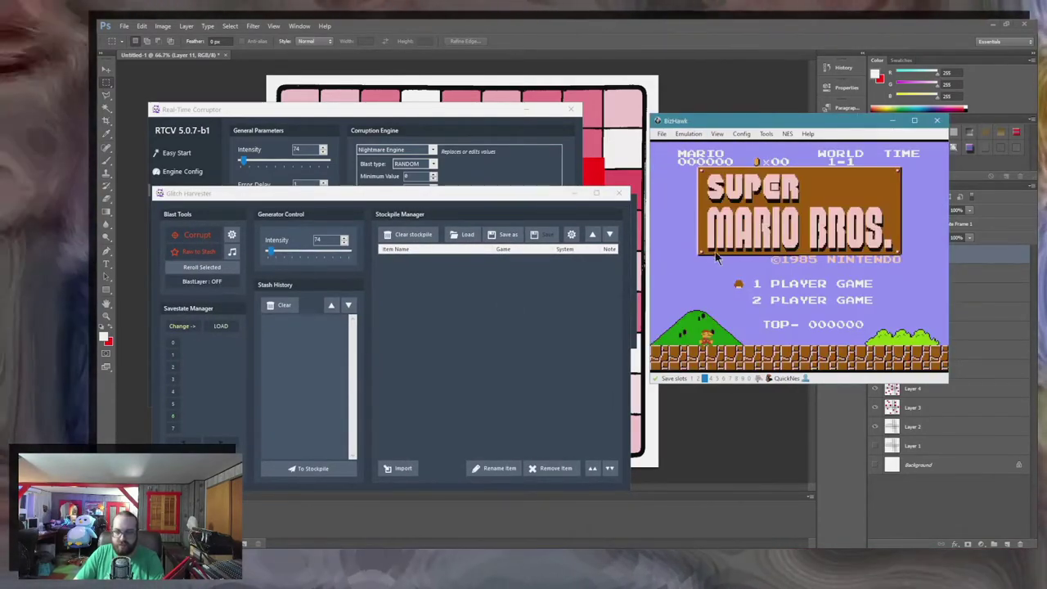
pyautogui.press('Return')
pyautogui.click(177, 339)
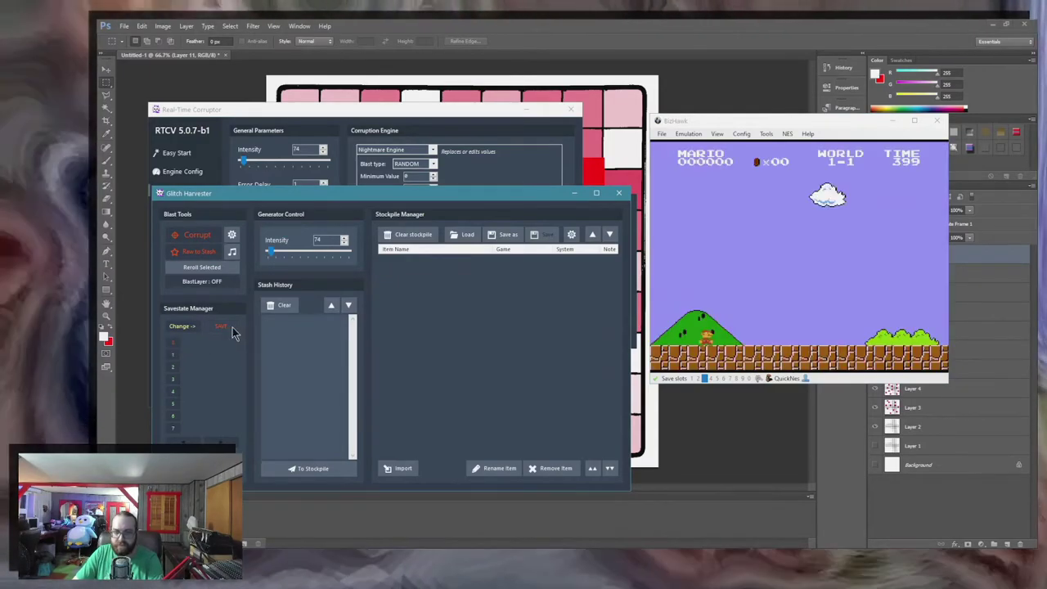
# Generate a series of Nightmare Engine corruptions from savestate 0 in the Glitch Harvester.
pyautogui.click(195, 236)
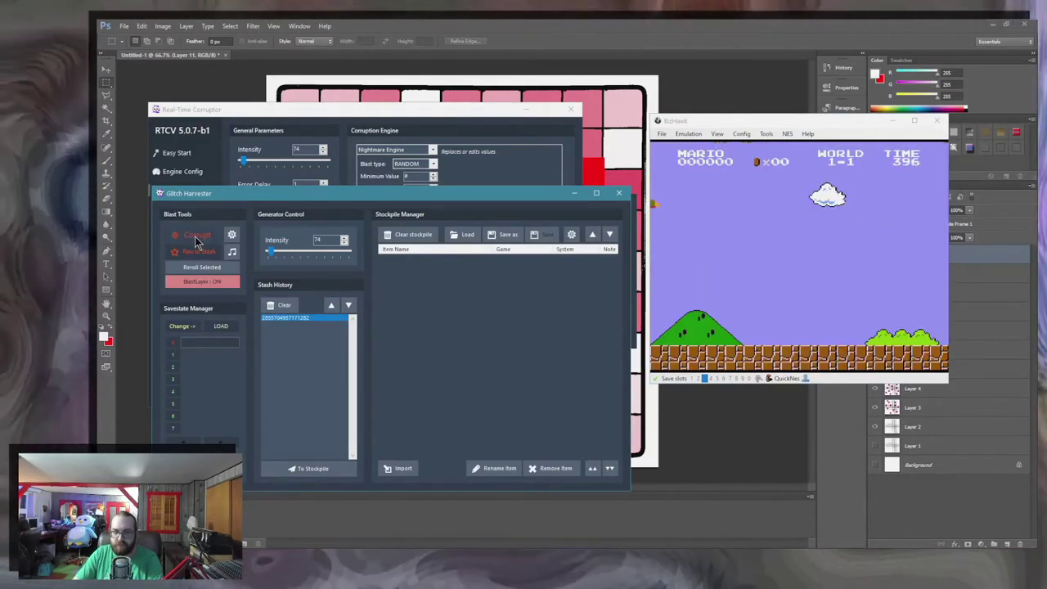
pyautogui.click(196, 237)
pyautogui.click(196, 236)
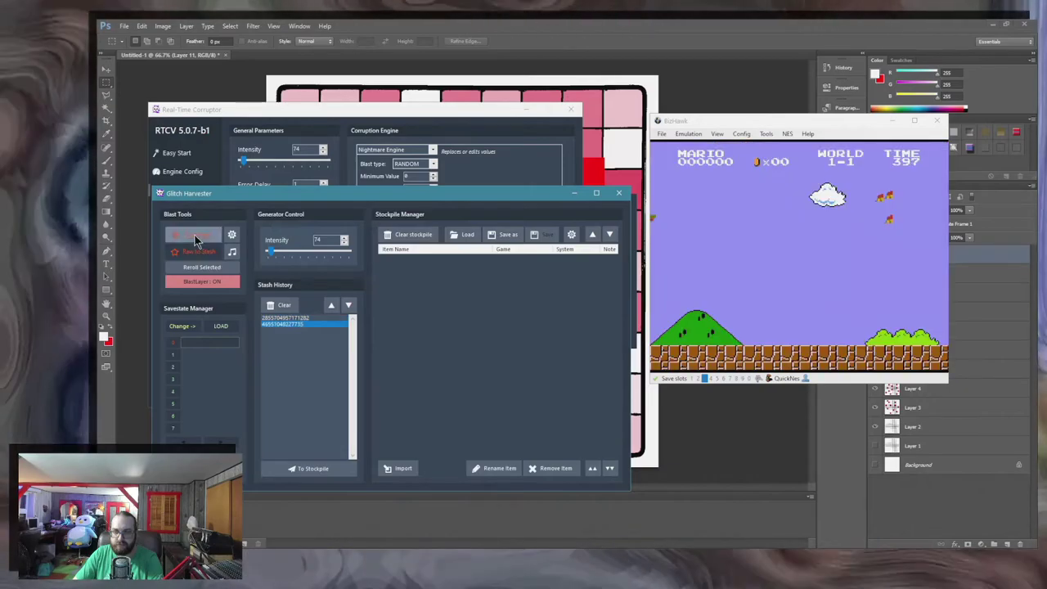
pyautogui.click(196, 237)
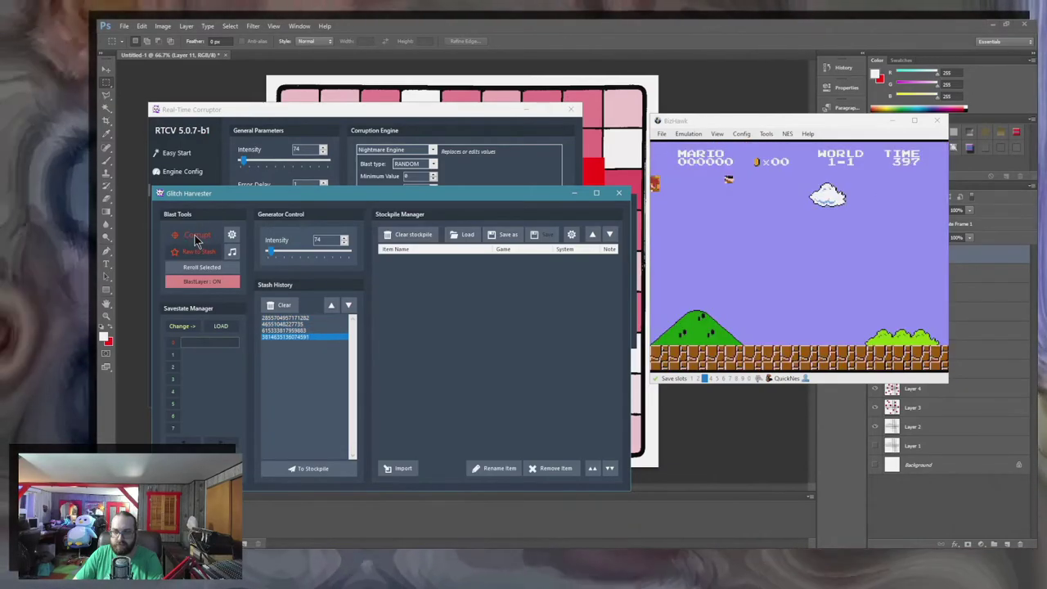
pyautogui.click(195, 237)
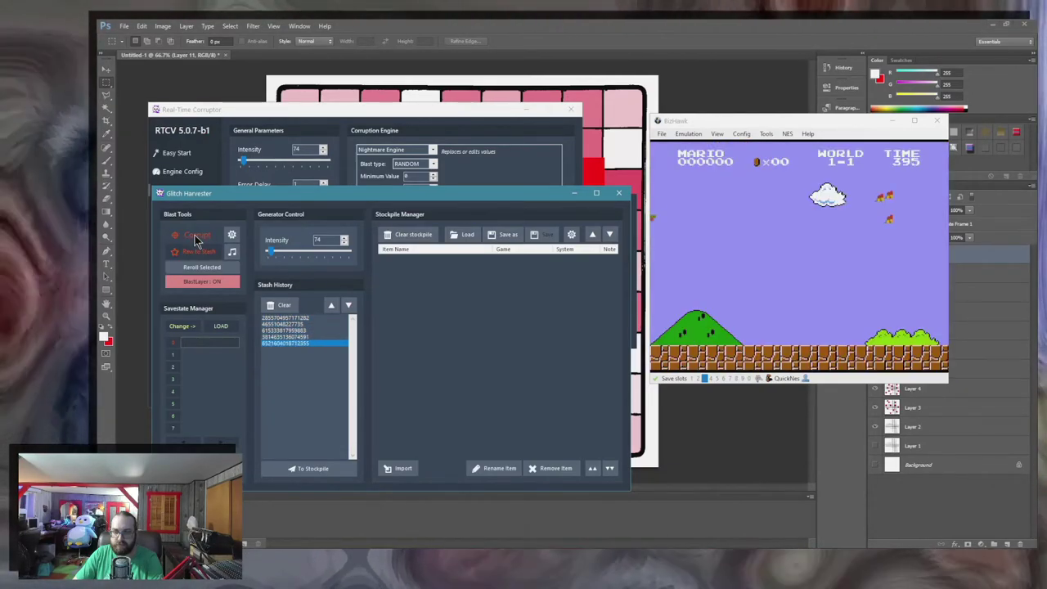
pyautogui.click(195, 237)
pyautogui.click(196, 237)
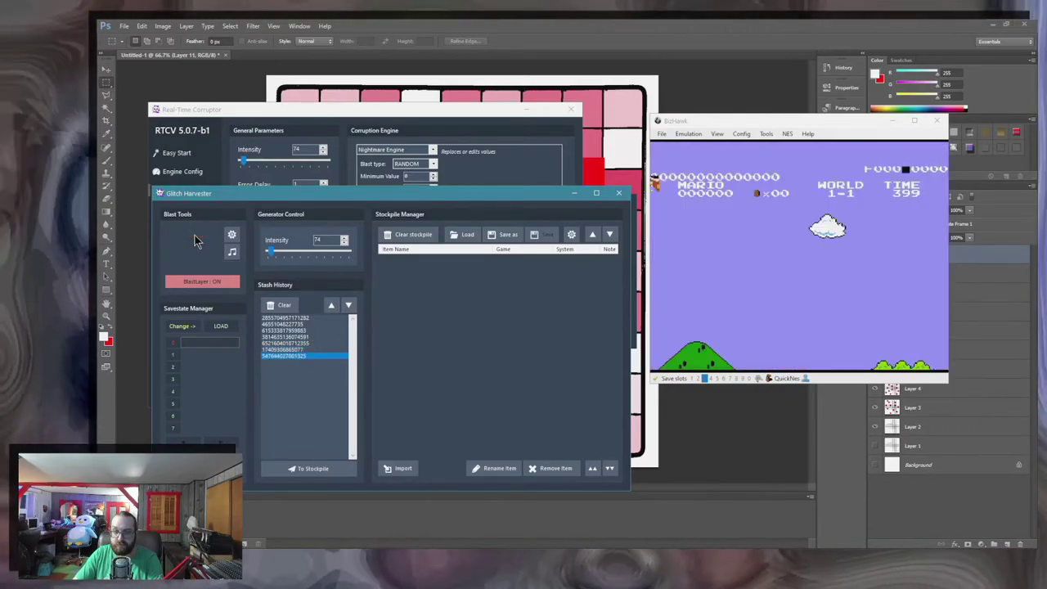
# Change the corruption engine to Pipe Engine and generate a corruption from savestate 0.
pyautogui.click(417, 145)
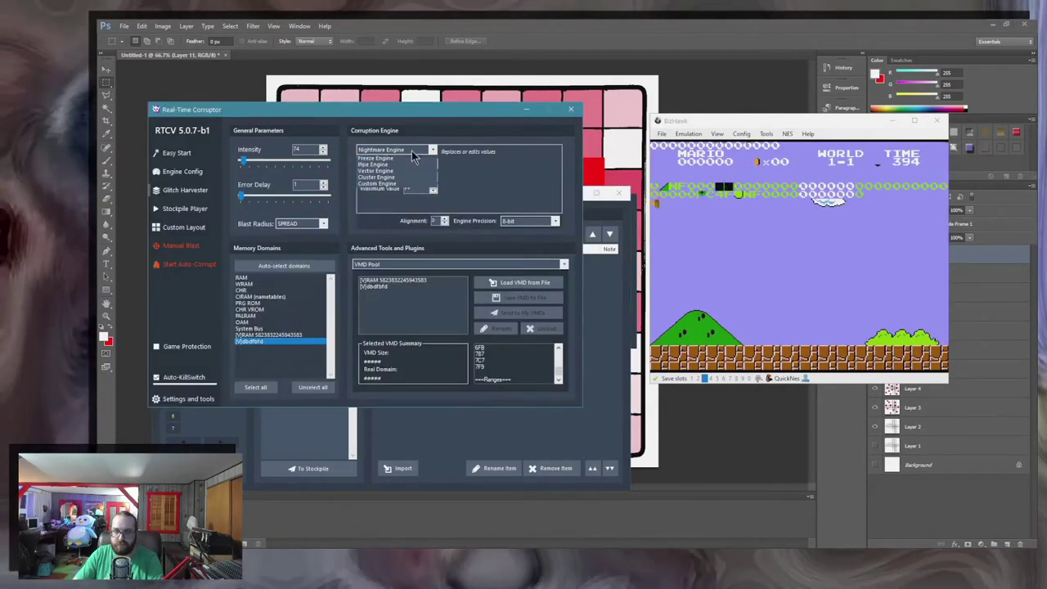
pyautogui.click(411, 150)
pyautogui.click(375, 184)
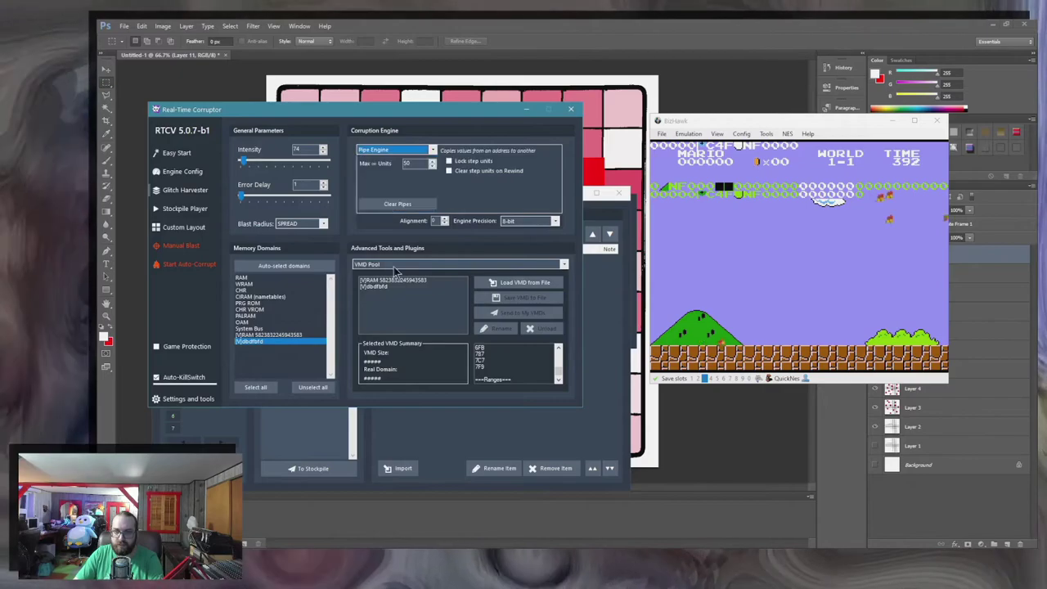
pyautogui.click(432, 431)
pyautogui.click(195, 243)
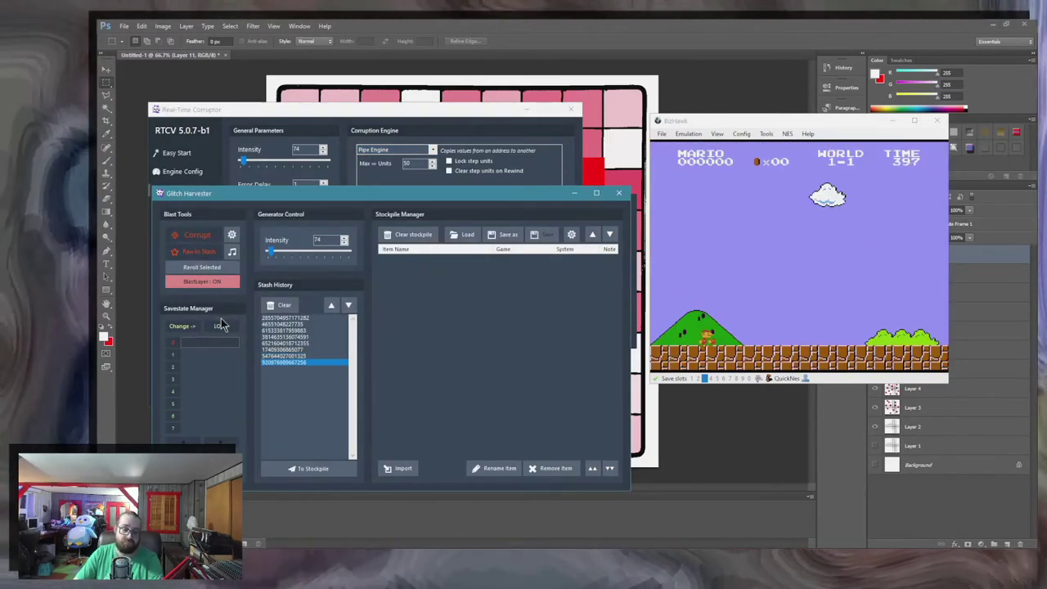
# Generate a further series of Pipe Engine corruptions from the savestate, finishing by pausing the emulation.
pyautogui.click(197, 237)
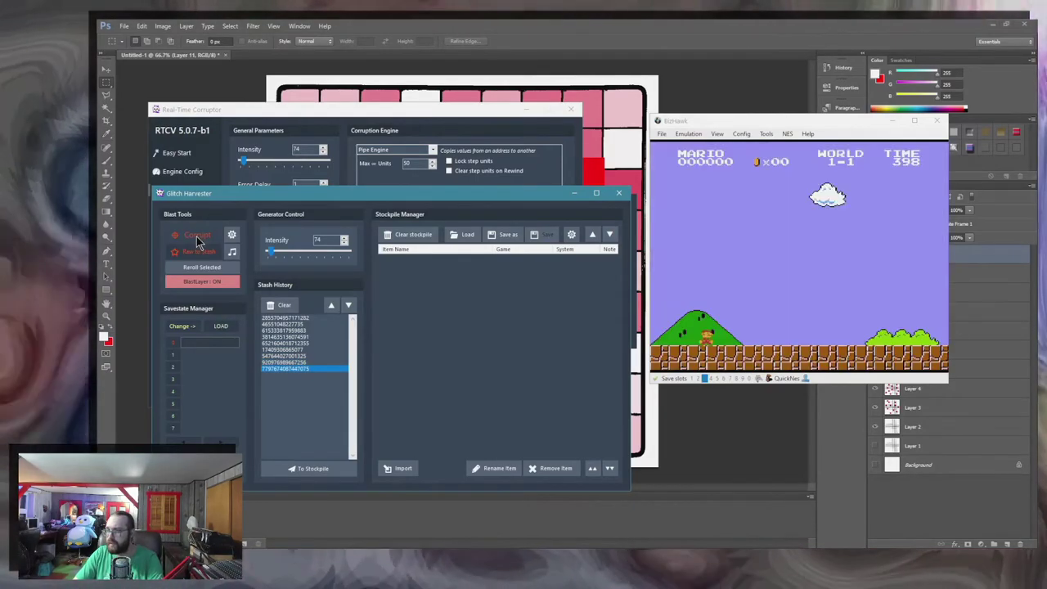
pyautogui.click(197, 239)
pyautogui.click(196, 239)
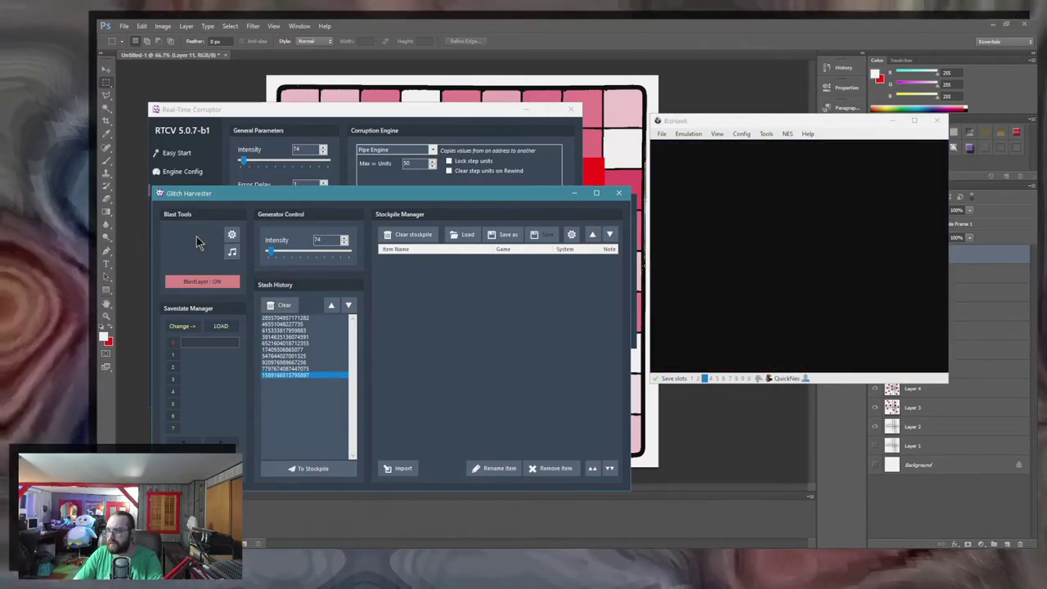
pyautogui.click(196, 239)
pyautogui.click(197, 238)
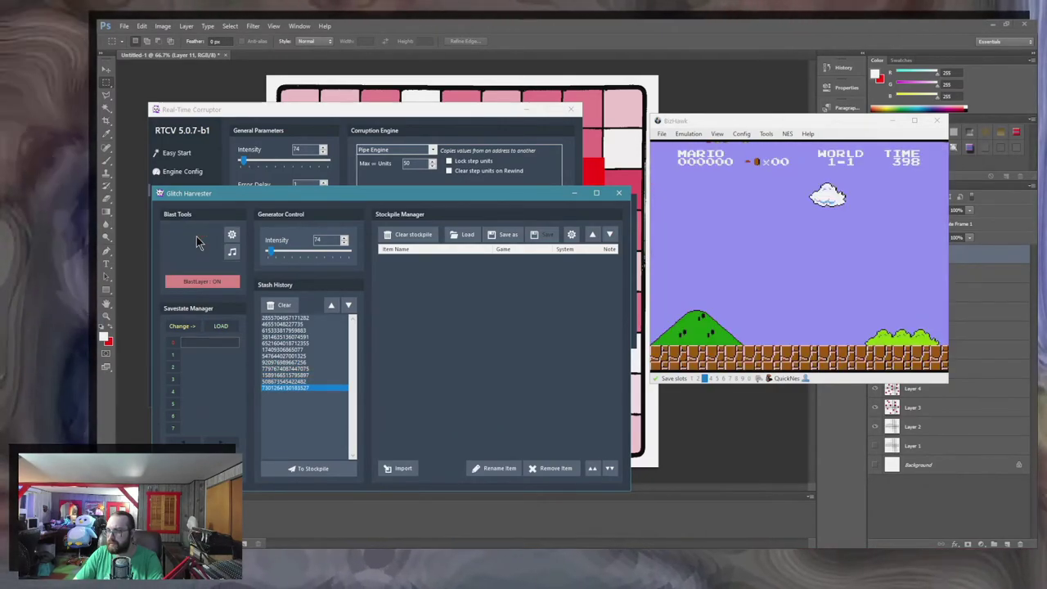
pyautogui.click(196, 239)
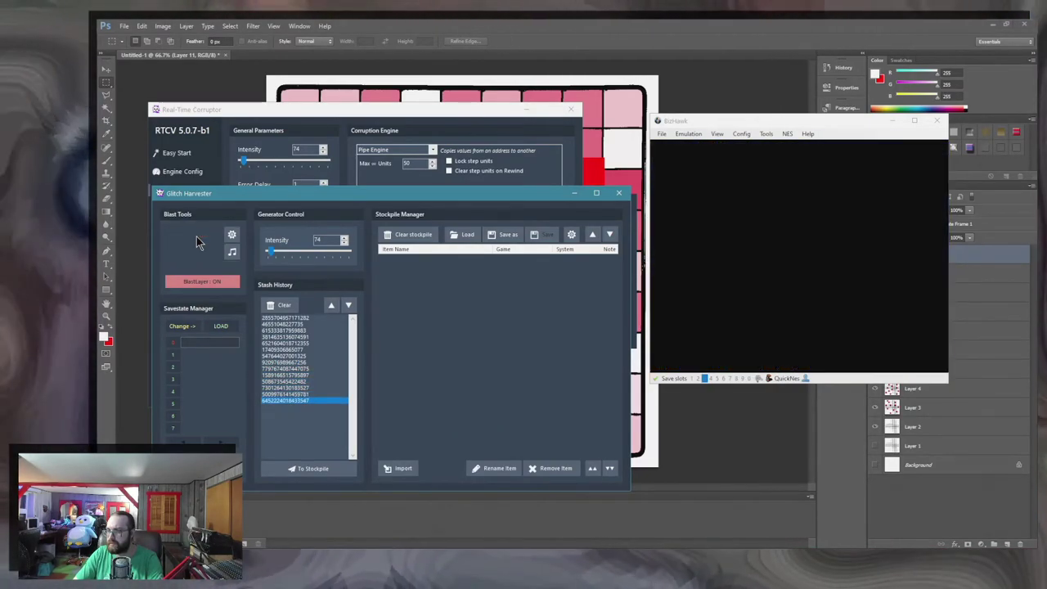
pyautogui.click(197, 239)
pyautogui.click(196, 239)
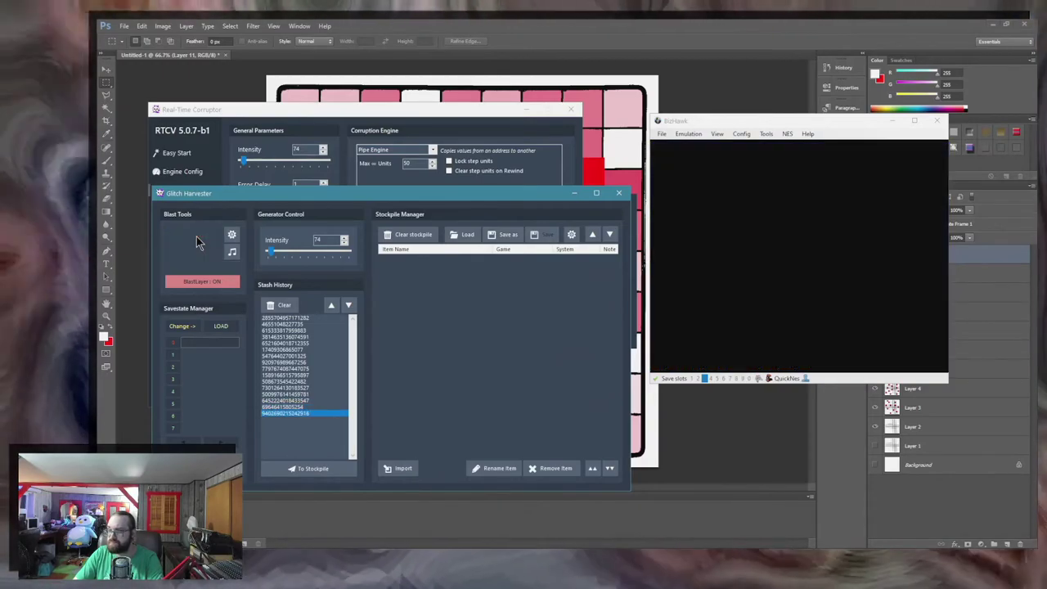
pyautogui.click(196, 239)
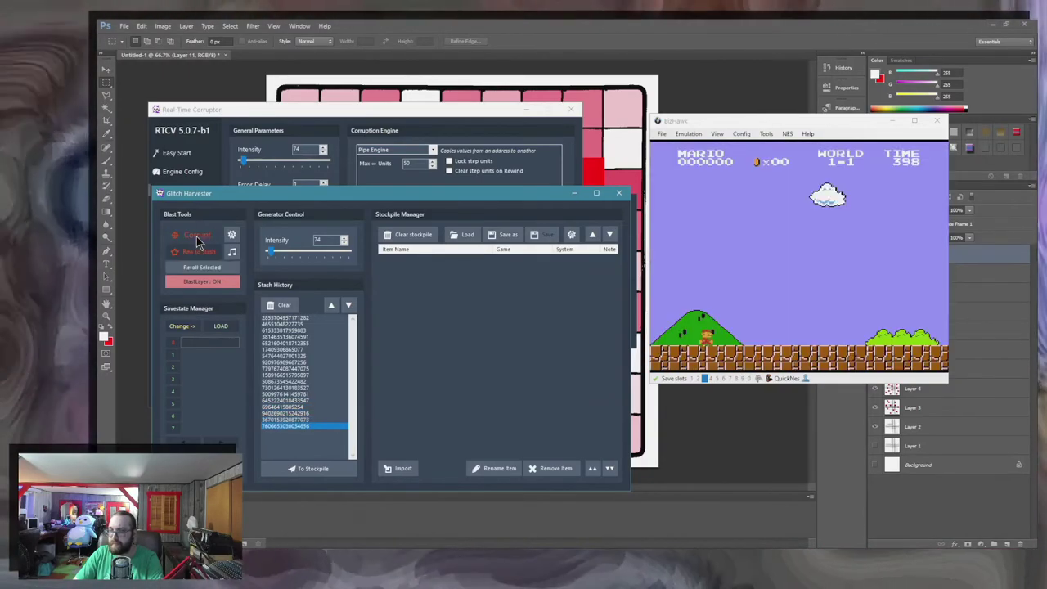
pyautogui.click(196, 239)
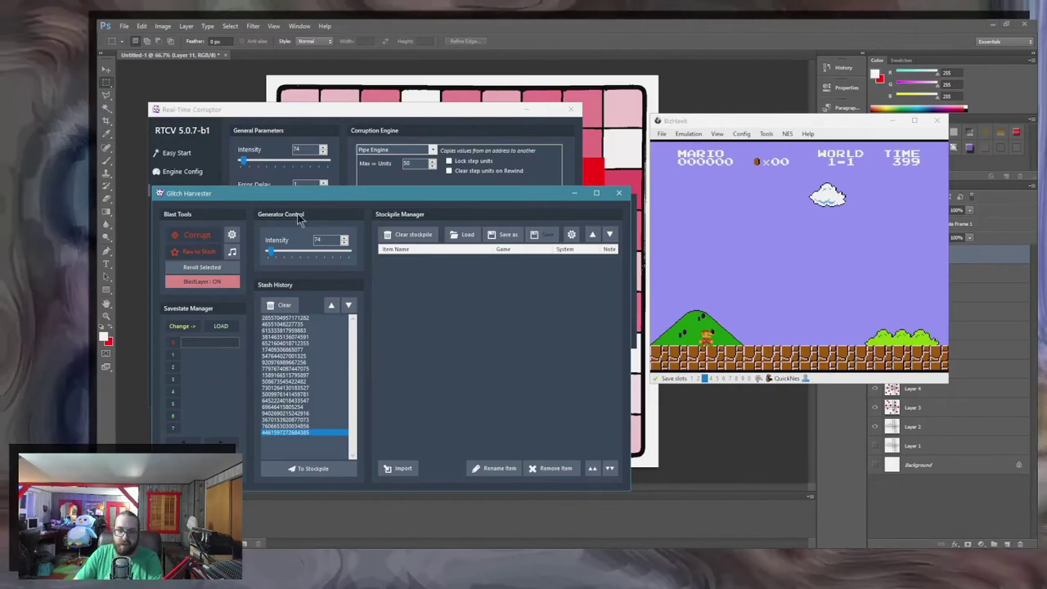
pyautogui.click(688, 135)
pyautogui.click(690, 143)
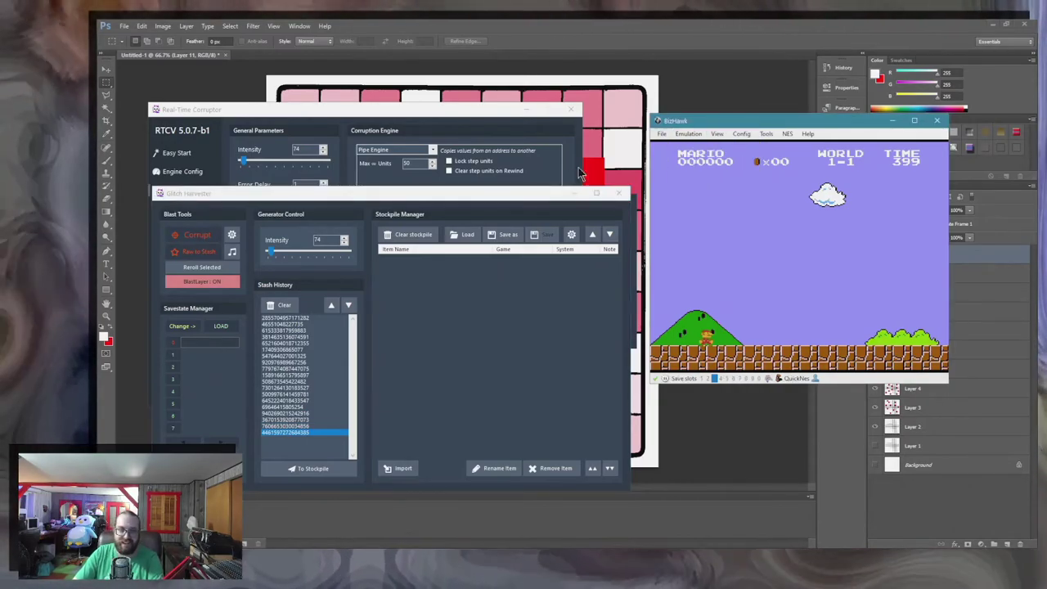